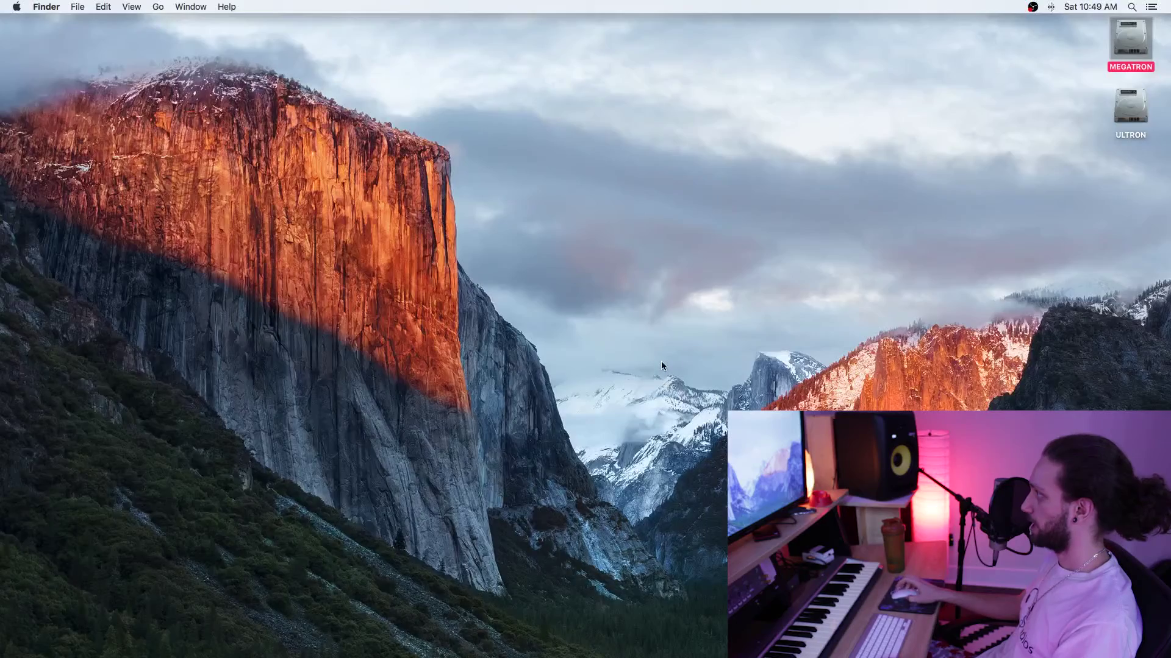
Open Audio MIDI Setup from the Utilities folder inside Applications on the MEGATRON drive.
{"action": "left_click", "coordinate": [1004, 102]}
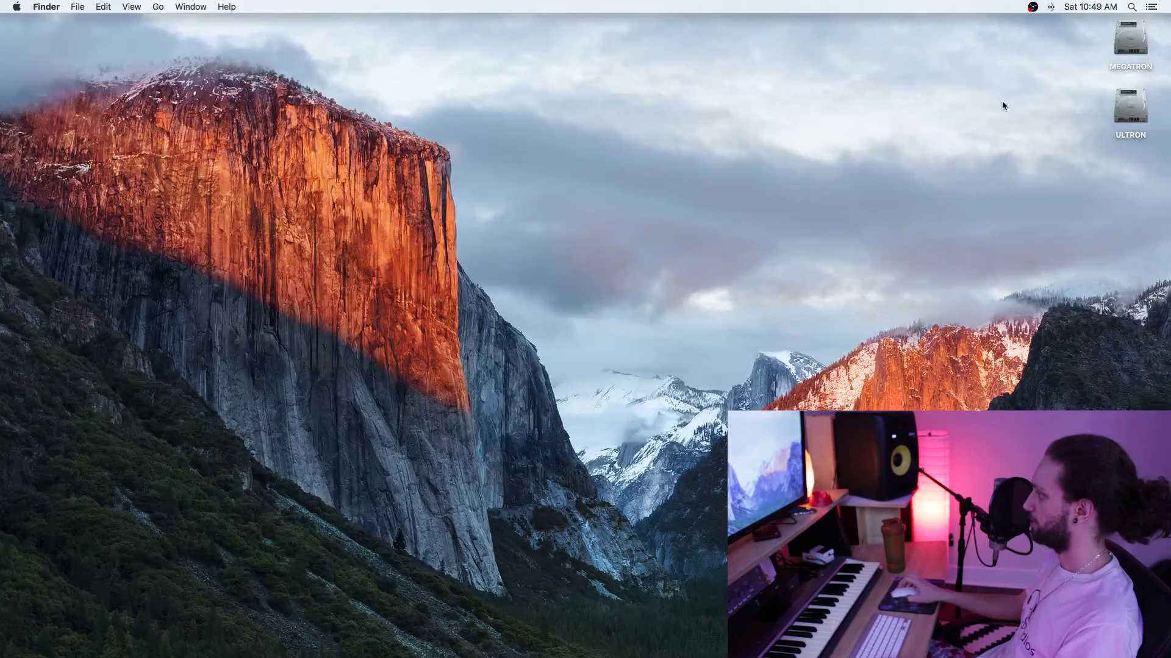
{"action": "double_click", "coordinate": [1134, 42]}
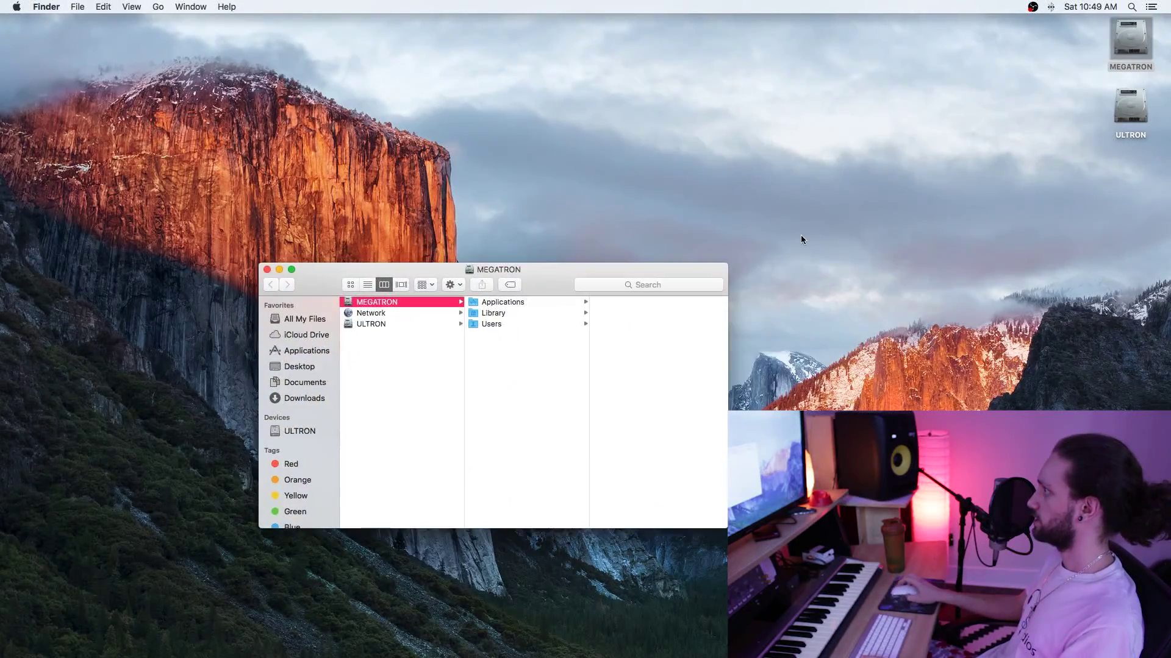
{"action": "left_click", "coordinate": [540, 303]}
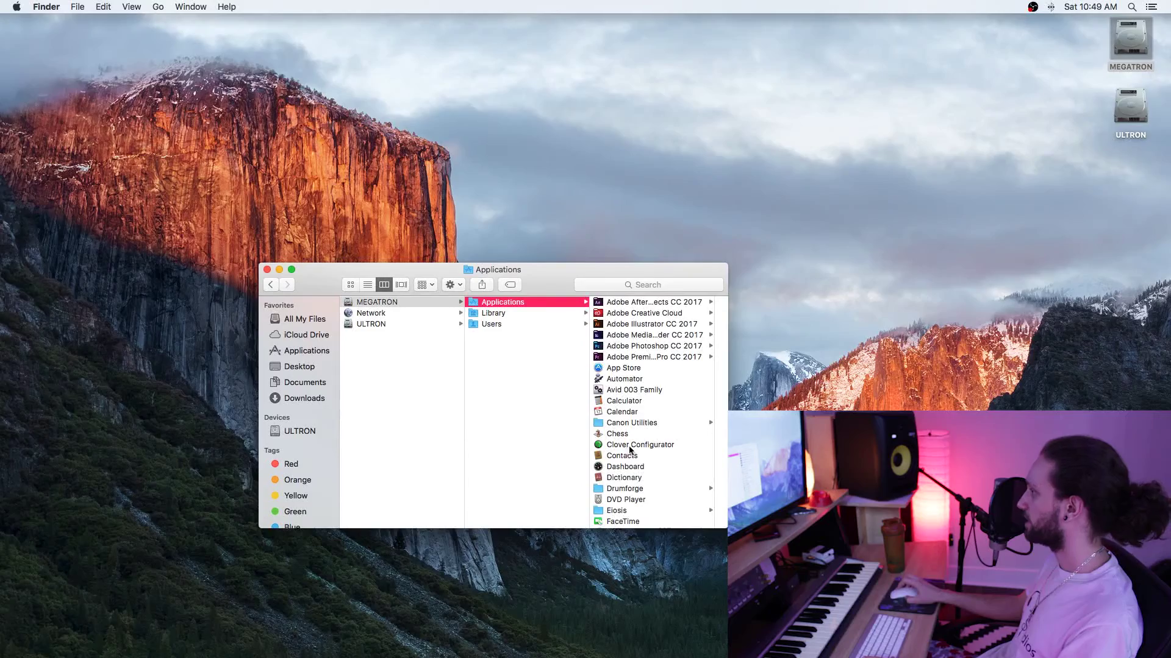
{"action": "scroll", "coordinate": [653, 498], "scroll_direction": "down", "scroll_amount": 10}
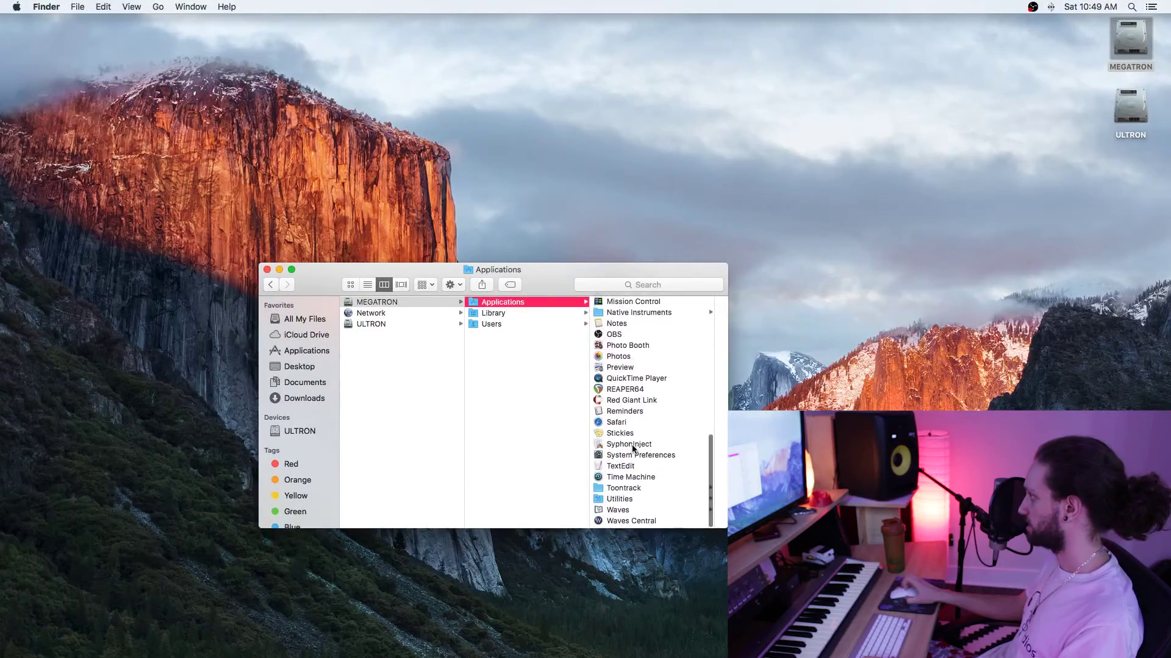
{"action": "left_click", "coordinate": [633, 501]}
{"action": "double_click", "coordinate": [664, 358]}
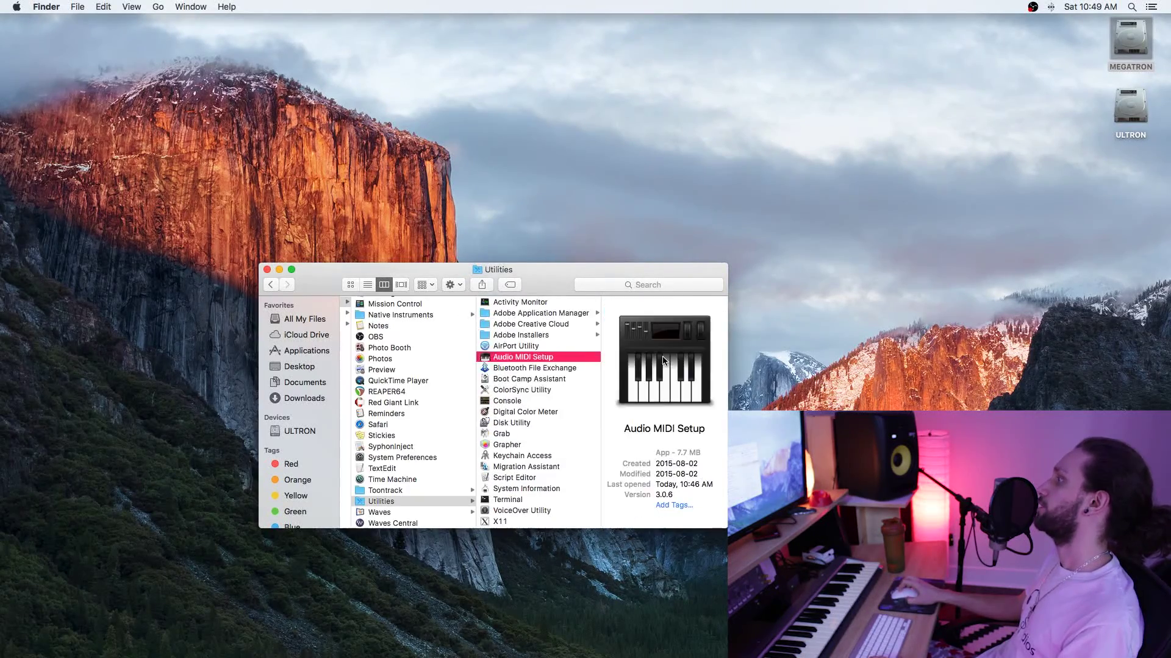
{"action": "left_click", "coordinate": [267, 269]}
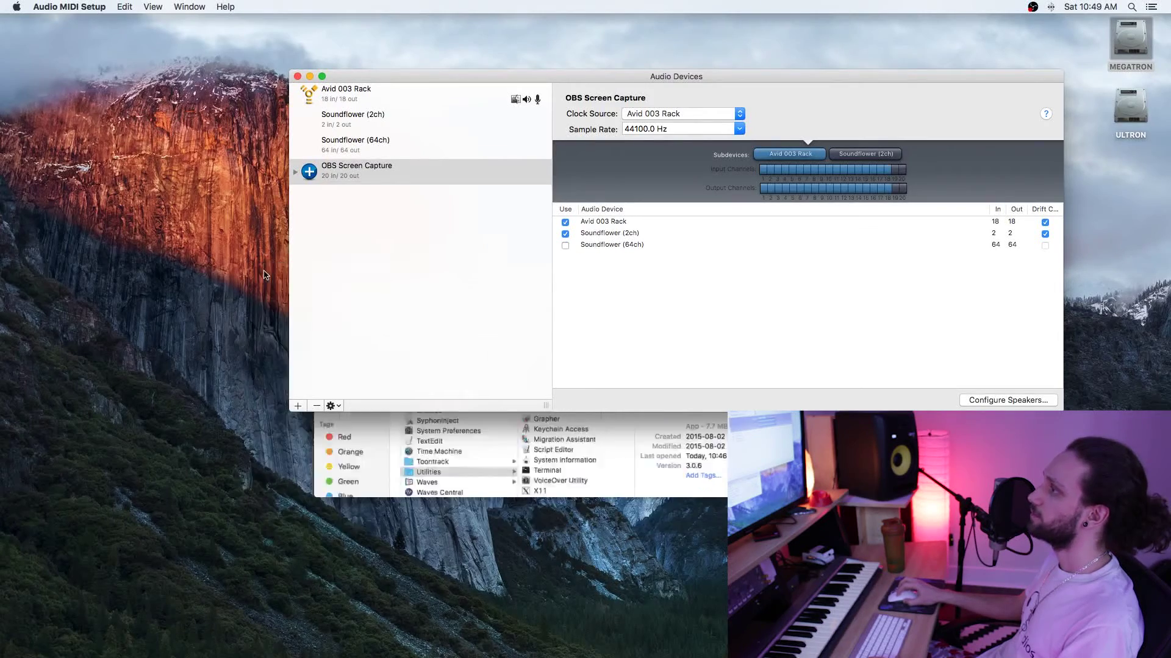
Create an aggregate device that uses Soundflower (2ch) and Avid 003 Rack, with drift correction enabled for Soundflower (2ch).
{"action": "left_click", "coordinate": [298, 406]}
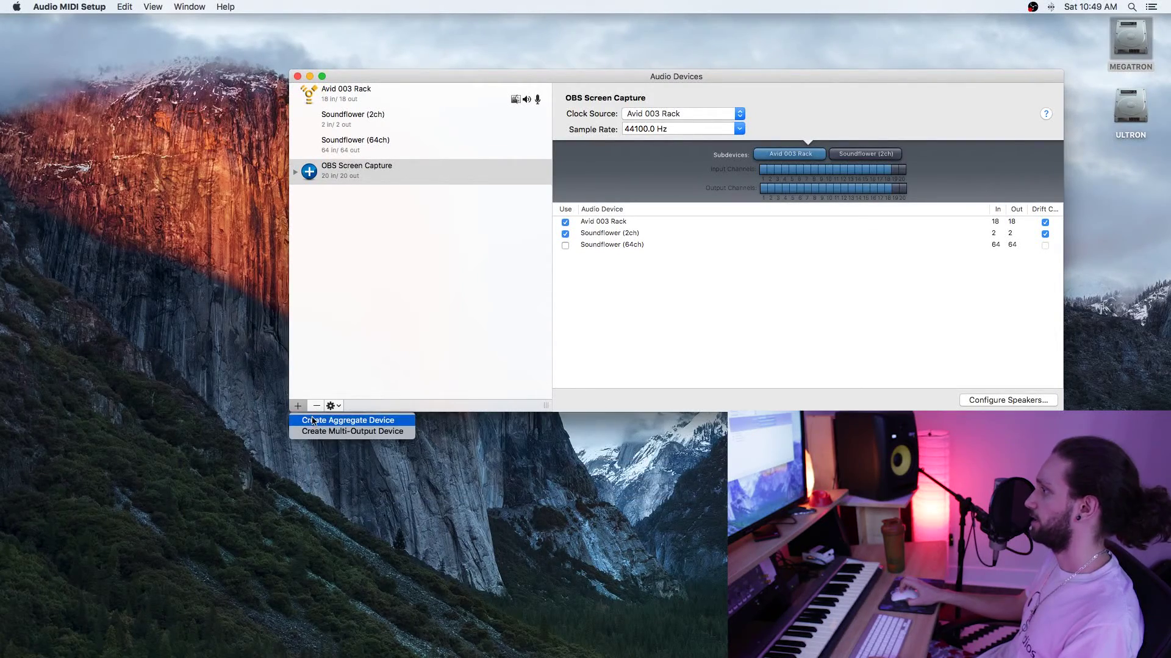
{"action": "left_click", "coordinate": [311, 425]}
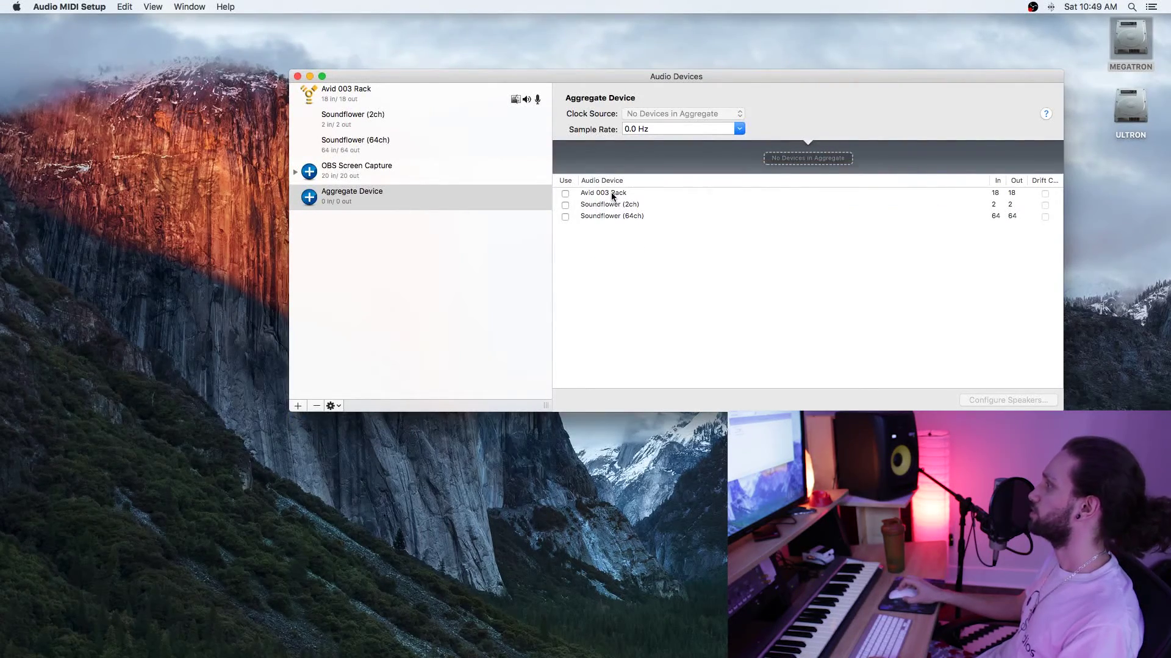
{"action": "left_click", "coordinate": [612, 194]}
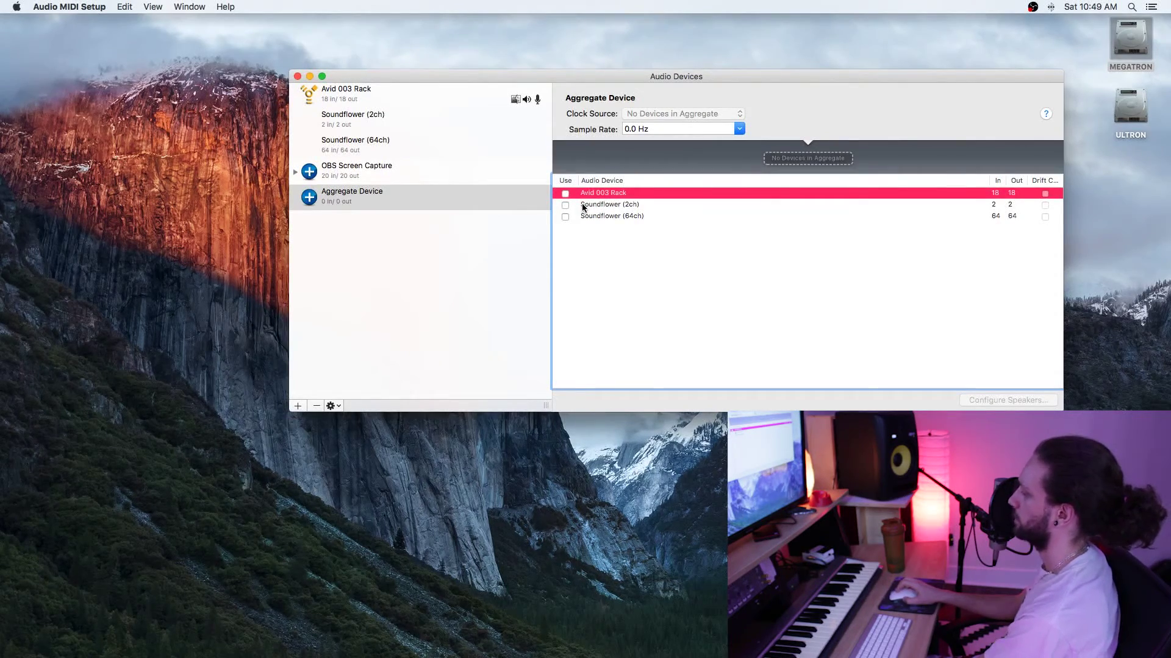
{"action": "left_click", "coordinate": [622, 209]}
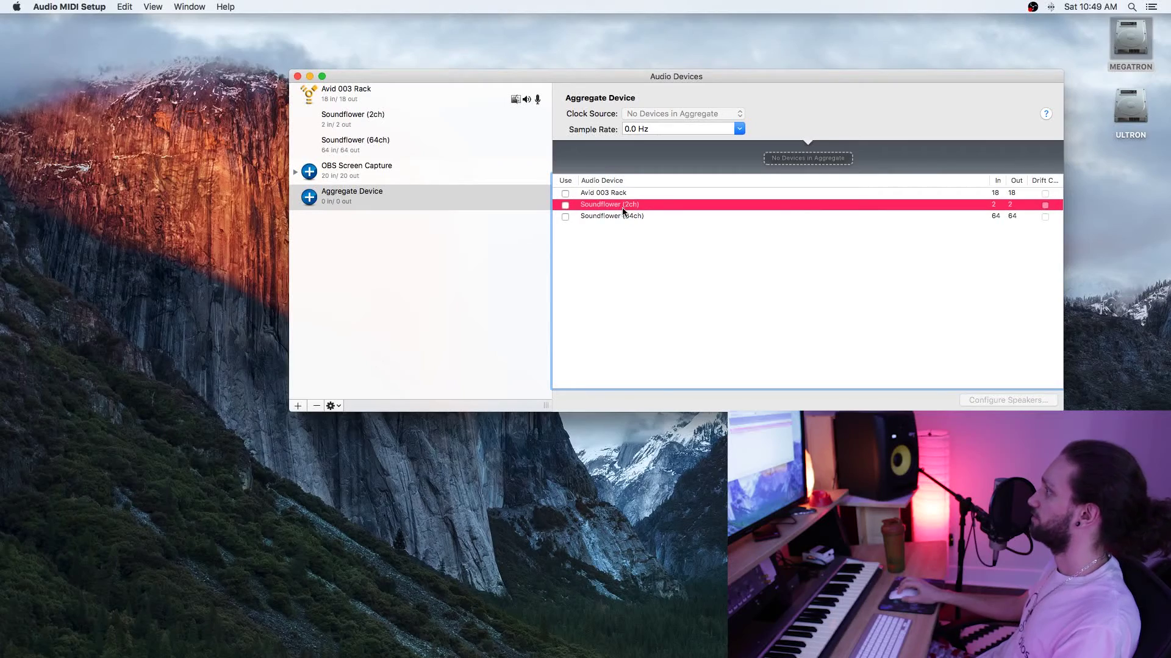
{"action": "left_click", "coordinate": [565, 205]}
{"action": "left_click", "coordinate": [565, 222]}
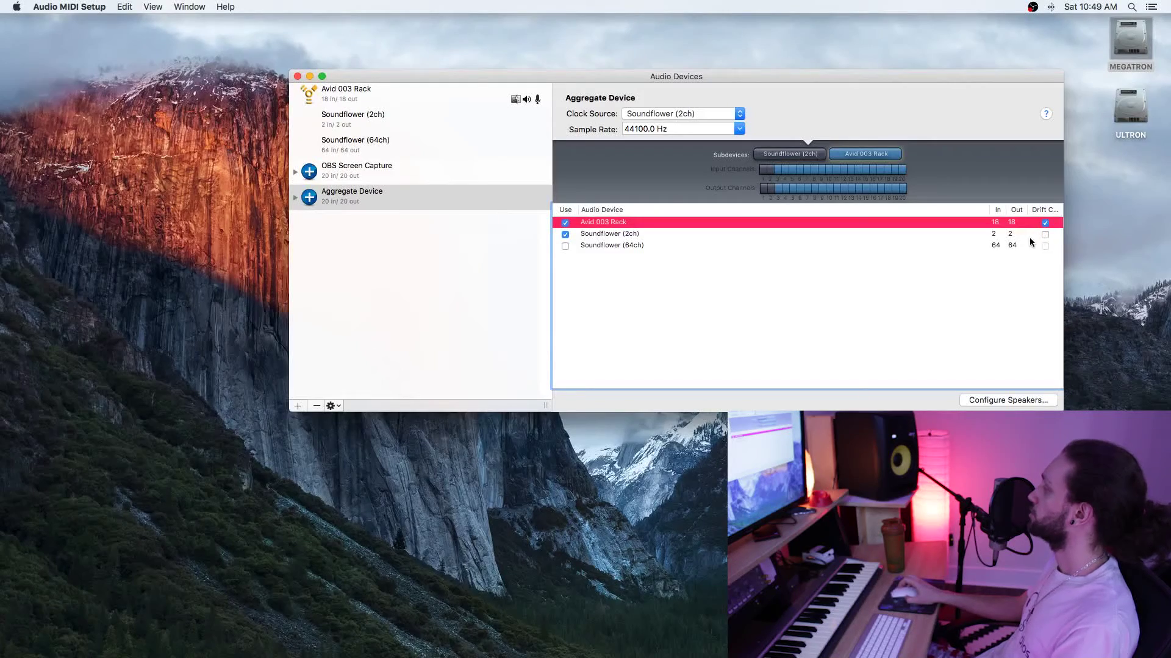
{"action": "left_click", "coordinate": [1045, 235]}
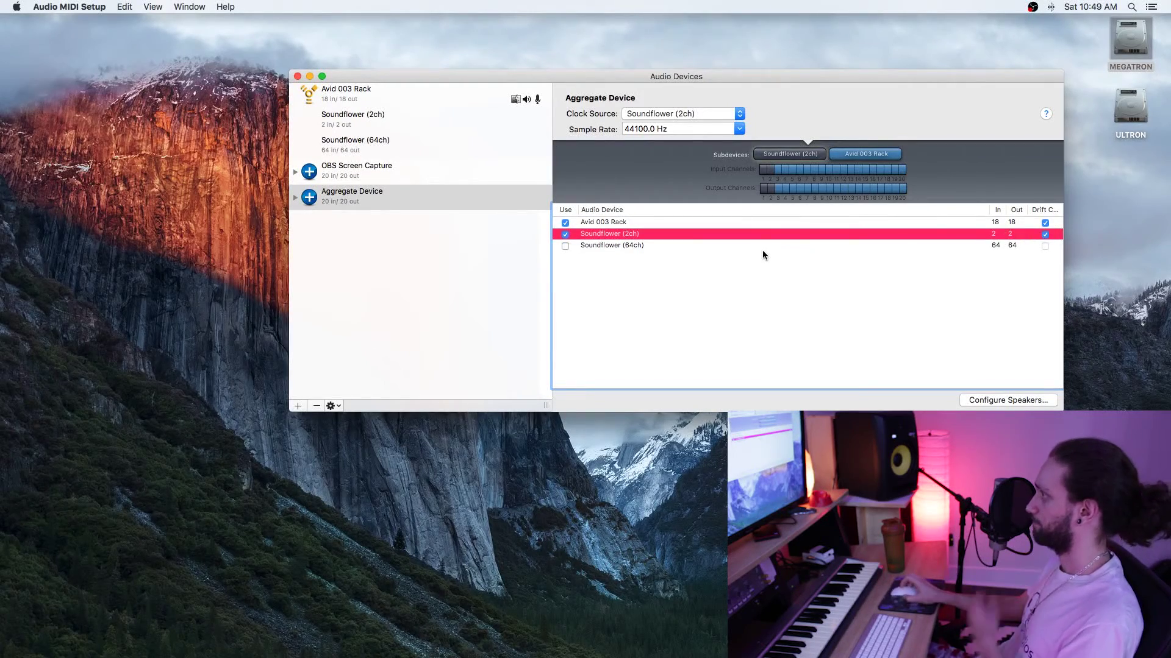
{"action": "left_click", "coordinate": [598, 245]}
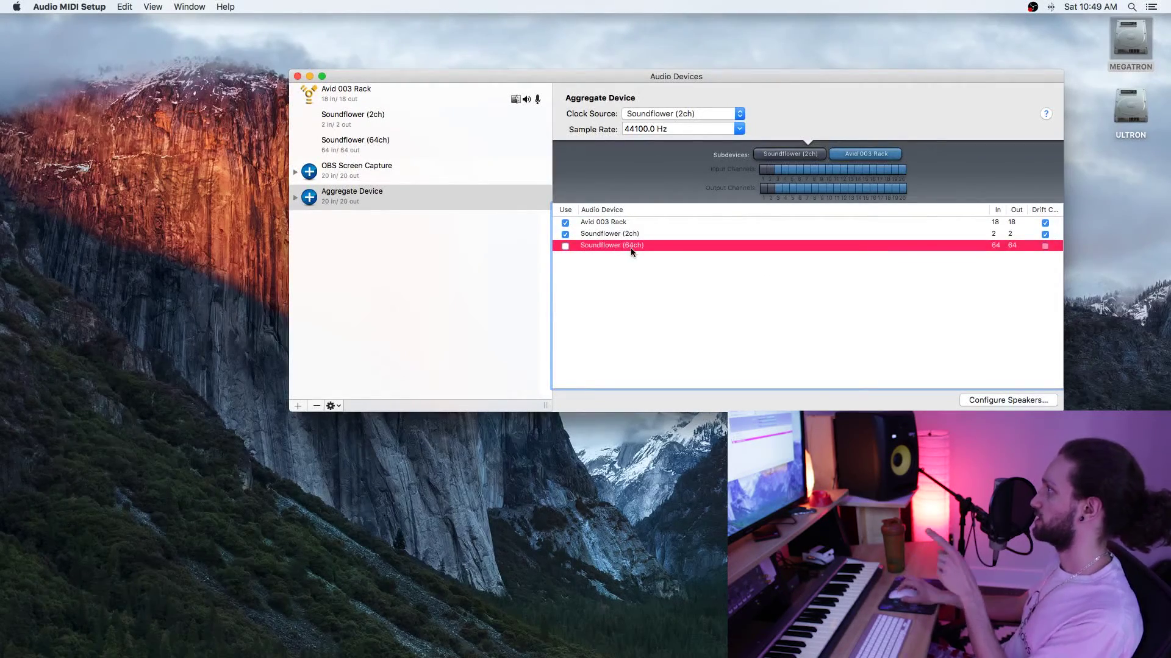
Rename the new aggregate device BALLS and delete it, returning to the existing OBS Screen Capture device.
{"action": "double_click", "coordinate": [350, 193]}
{"action": "type", "text": "BALLS"}
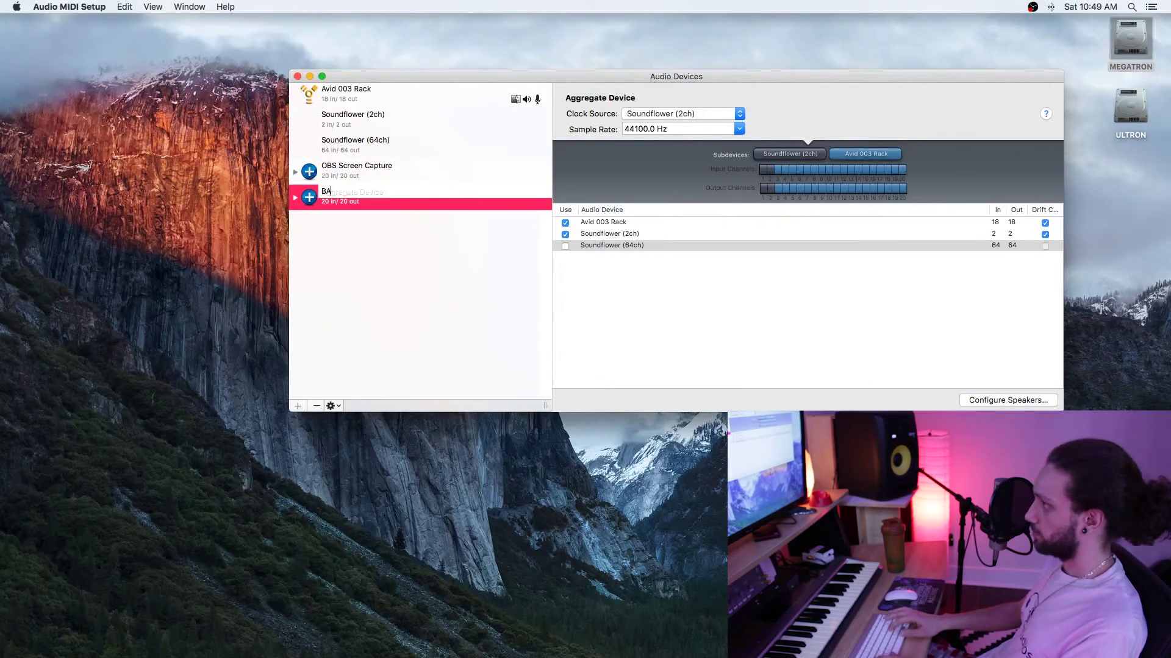
{"action": "key", "text": "Return"}
{"action": "left_click", "coordinate": [316, 406]}
{"action": "left_click", "coordinate": [369, 171]}
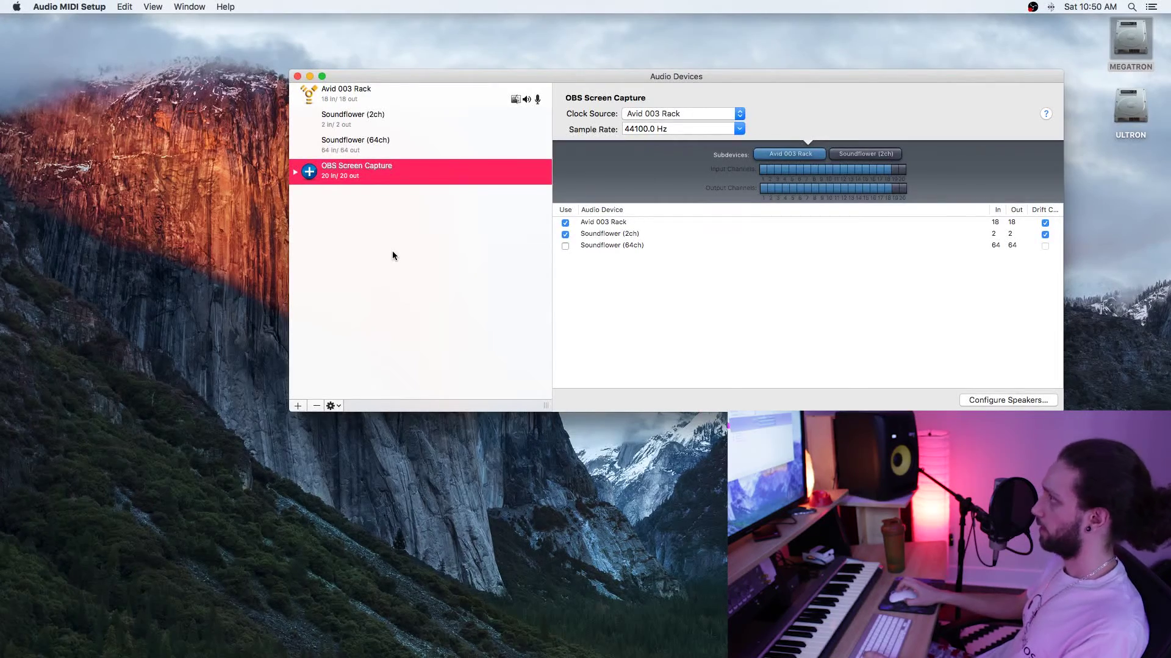
Quit Audio MIDI Setup, switch to REAPER, and set the audio device in its preferences to OBS Screen Capture.
{"action": "key", "text": "super+q"}
{"action": "key", "text": "ctrl+Left"}
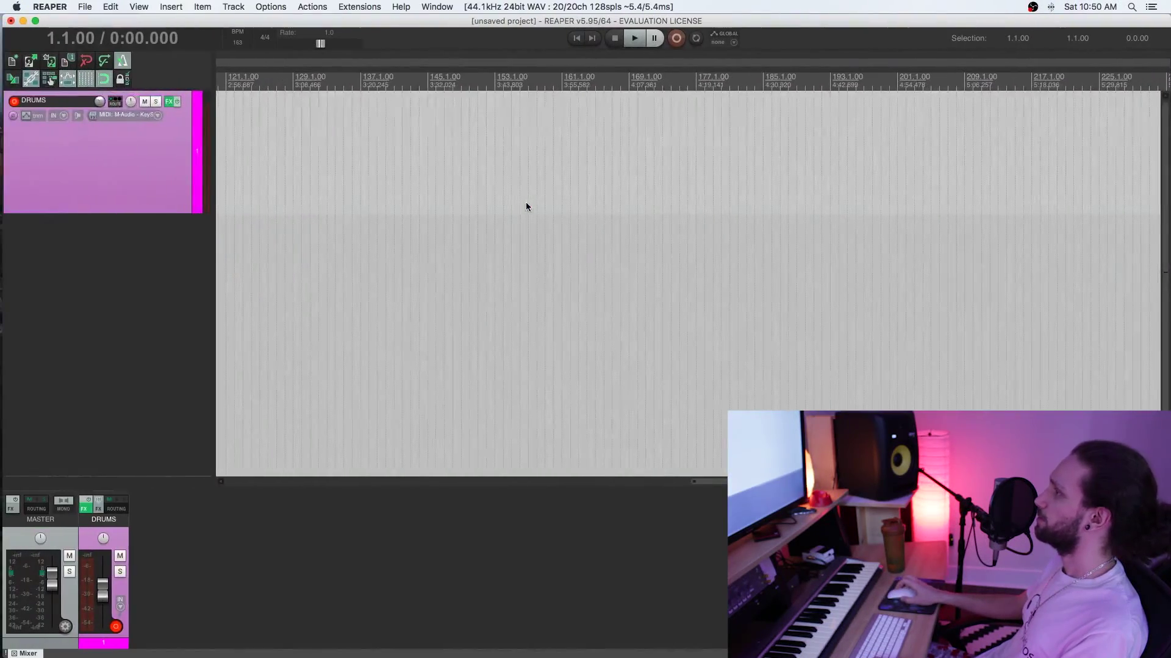
{"action": "left_click", "coordinate": [50, 7]}
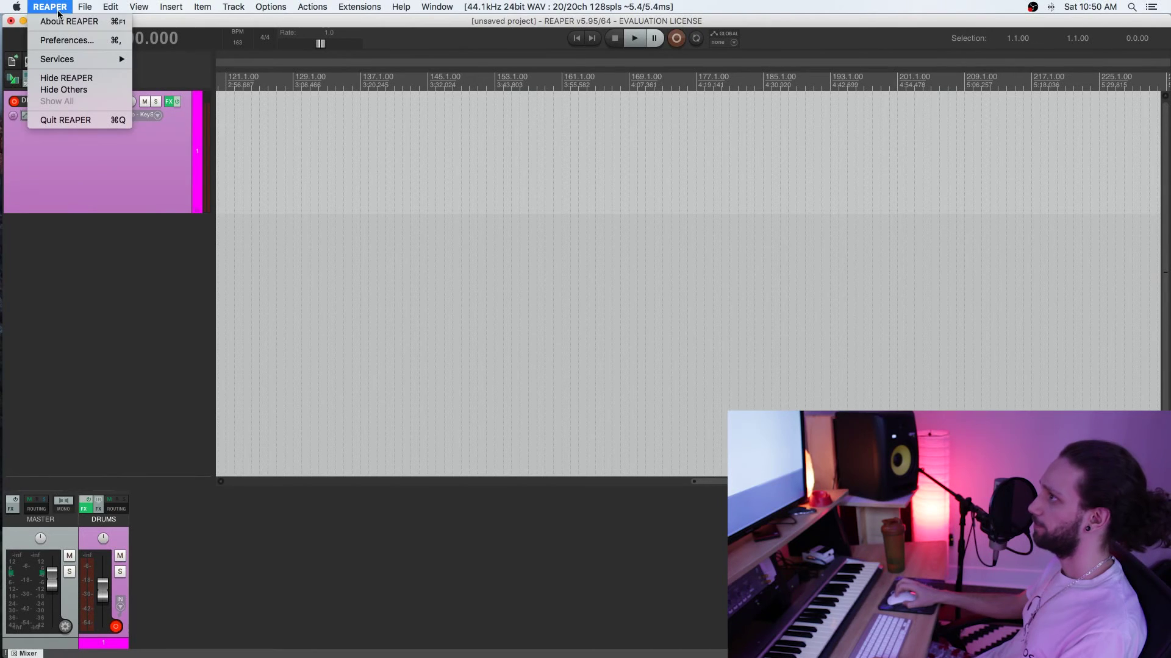
{"action": "left_click", "coordinate": [66, 39]}
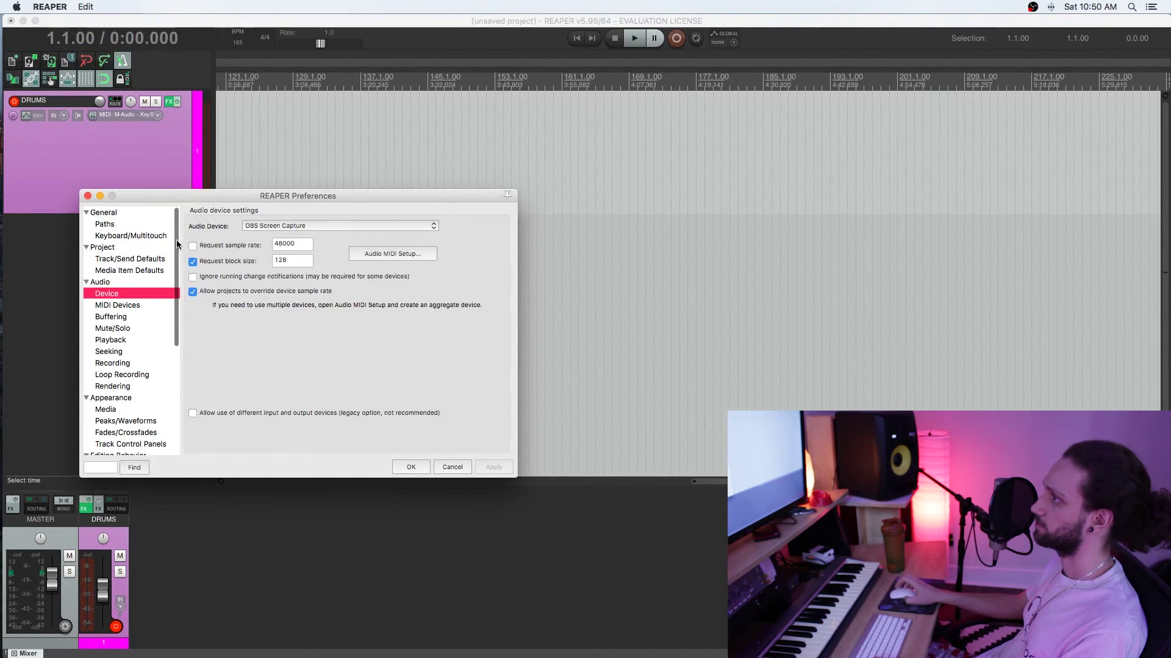
{"action": "left_click", "coordinate": [266, 226]}
{"action": "left_click", "coordinate": [284, 226]}
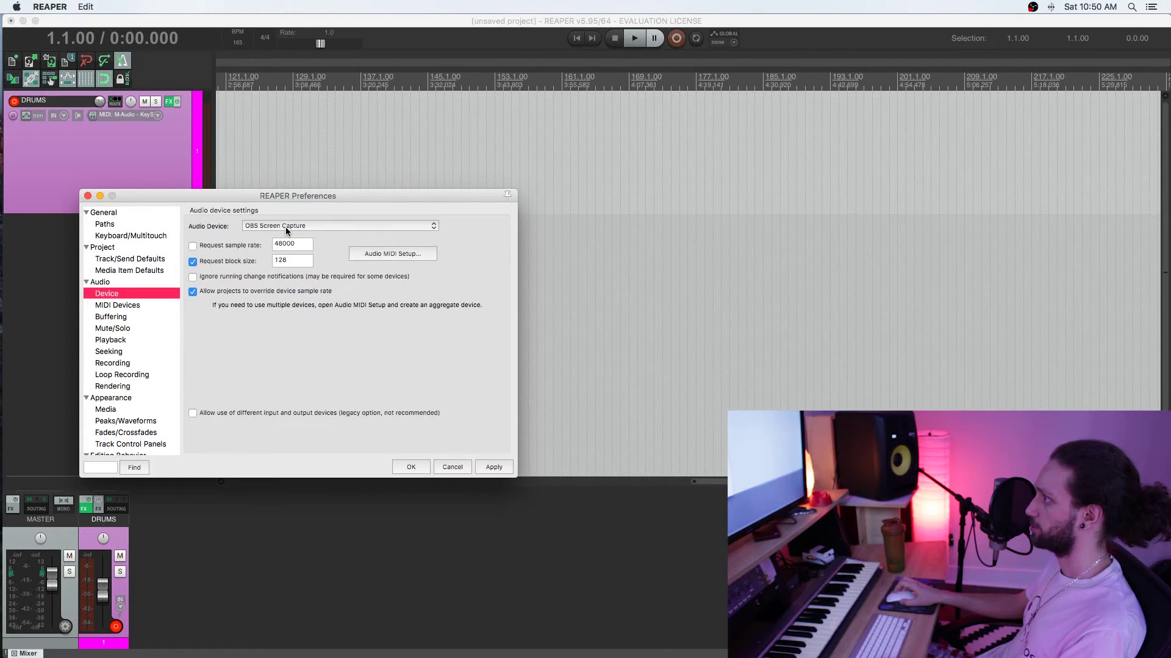
{"action": "left_click", "coordinate": [409, 466]}
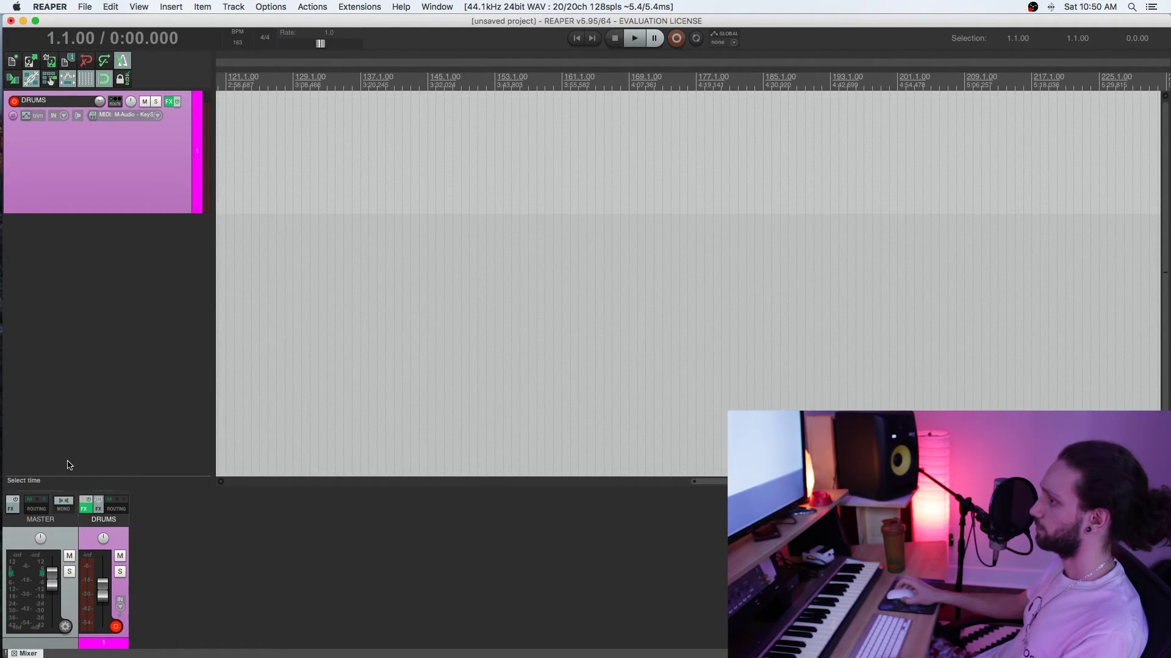
Examine the master track's list of hardware outputs, including the Avid 003 Rack and Soundflower output pairs.
{"action": "left_click", "coordinate": [35, 511]}
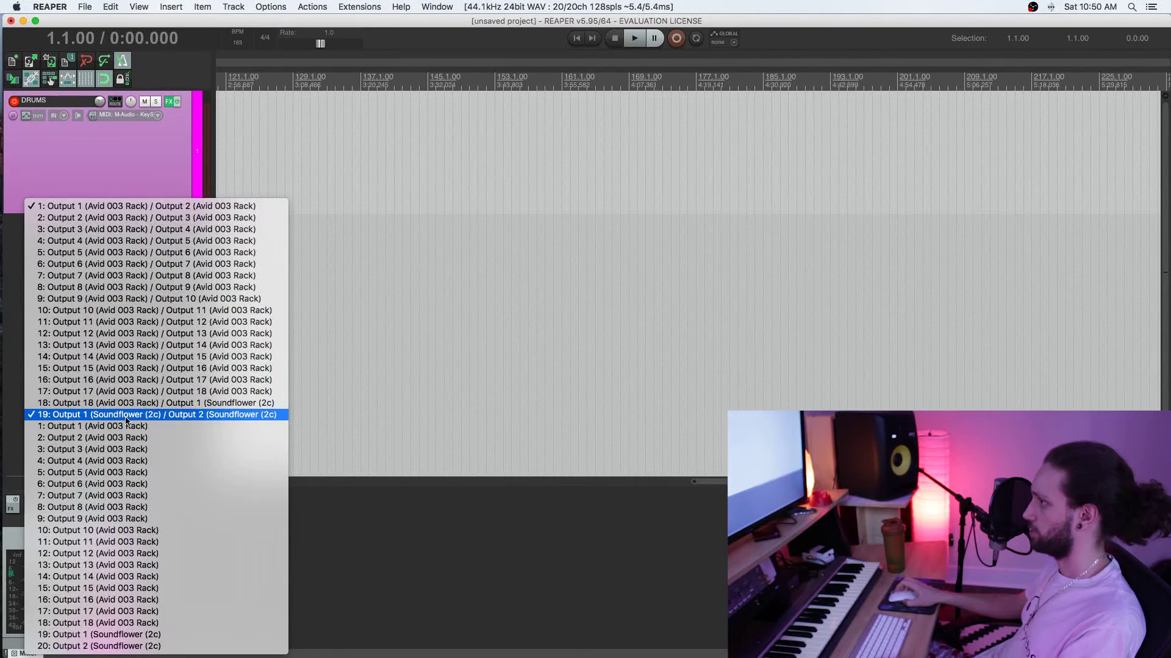
{"action": "left_click", "coordinate": [14, 392]}
Switch to OBS and reposition its window so the scenes, sources and mixer areas can be seen.
{"action": "key", "text": "ctrl+Right"}
{"action": "key", "text": "ctrl+Right"}
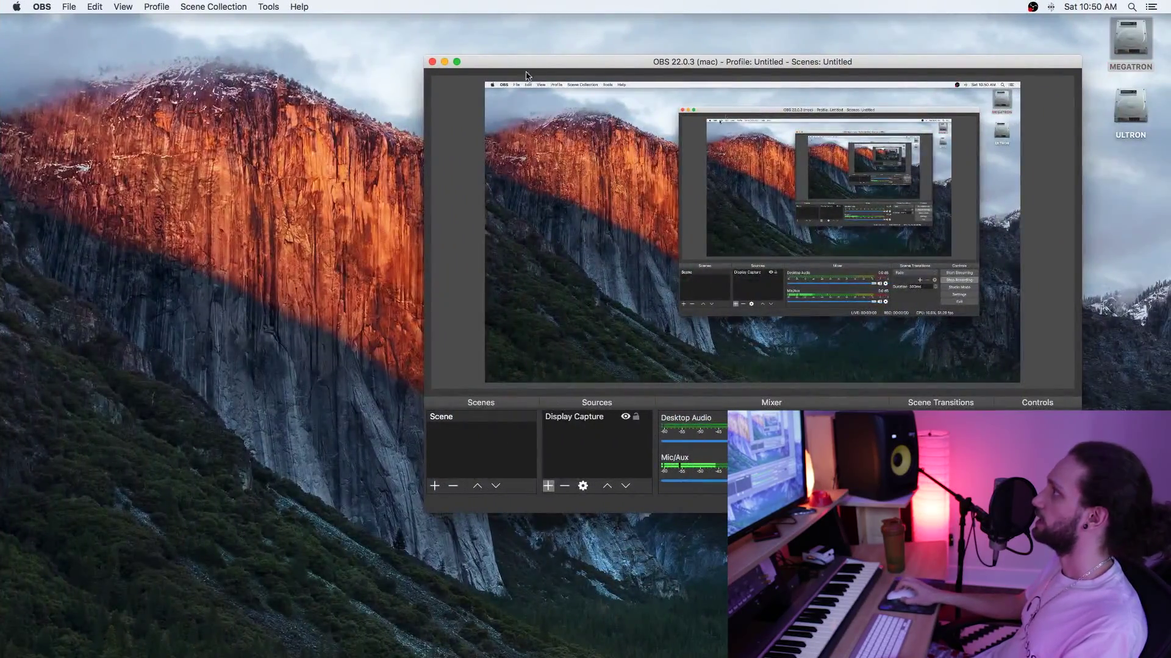
{"action": "left_click_drag", "start_coordinate": [536, 64], "coordinate": [348, 96]}
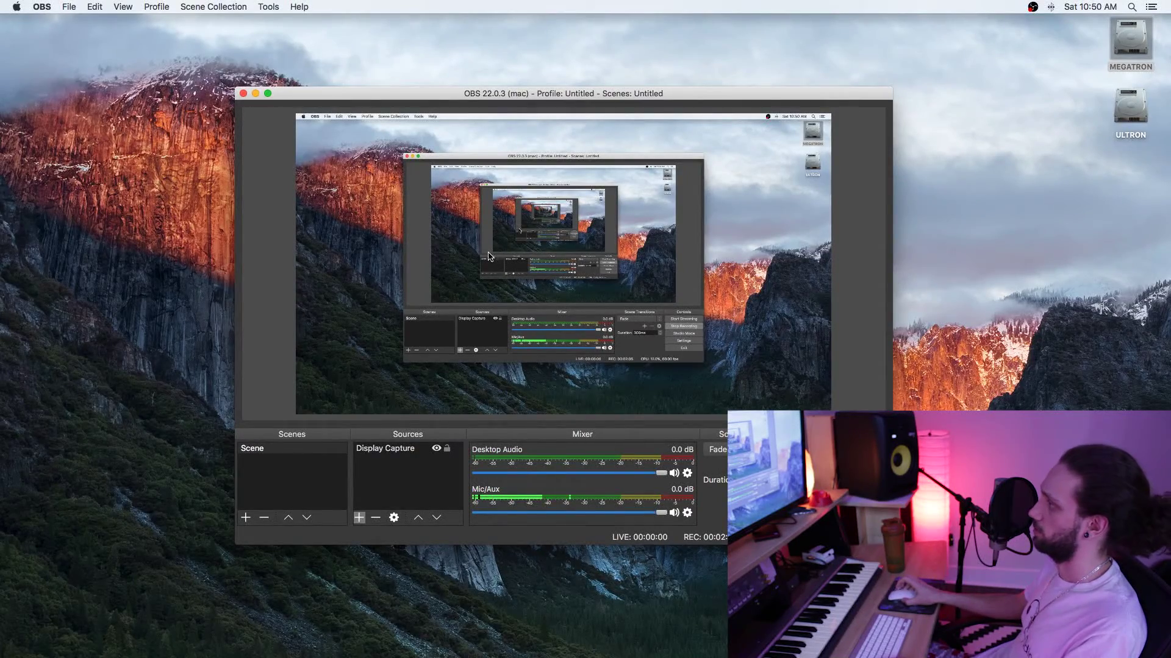
{"action": "left_click", "coordinate": [41, 7]}
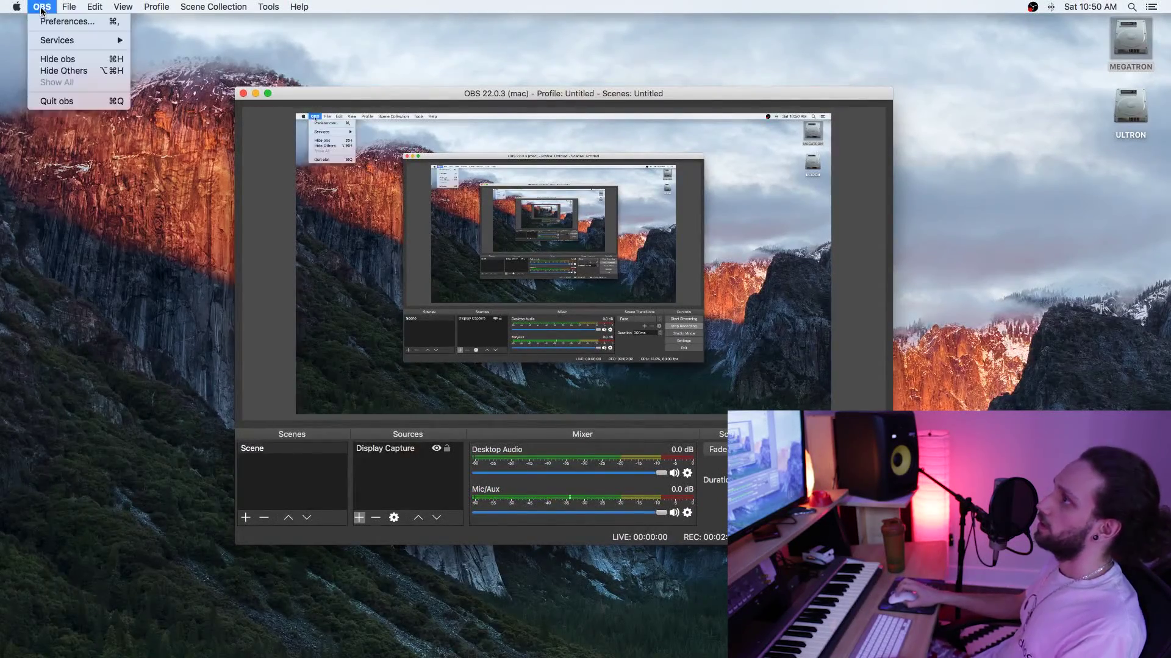
{"action": "left_click", "coordinate": [42, 8]}
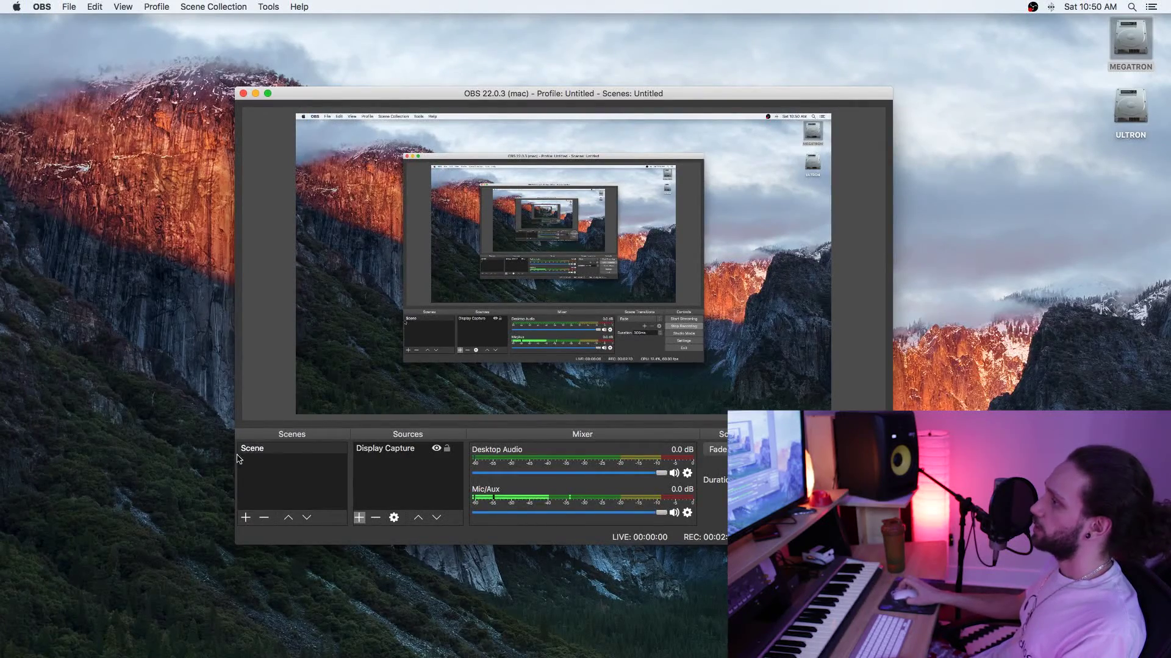
Start adding a new scene and cancel it, and look through the available source types, including Display Capture.
{"action": "left_click", "coordinate": [245, 517]}
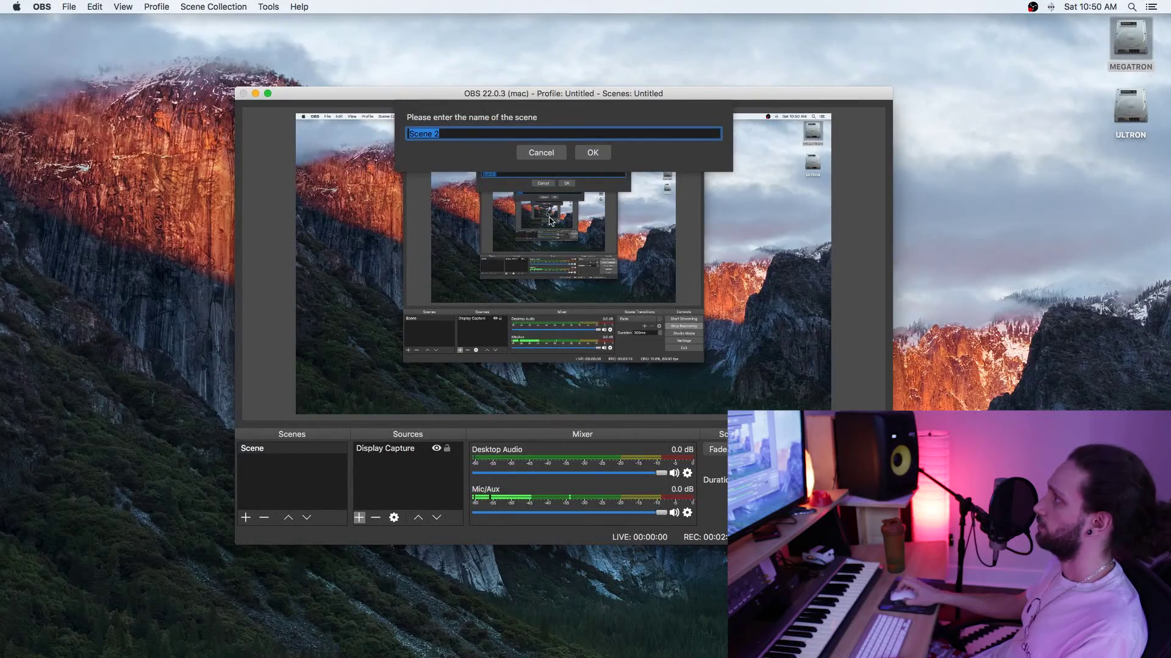
{"action": "left_click", "coordinate": [542, 153]}
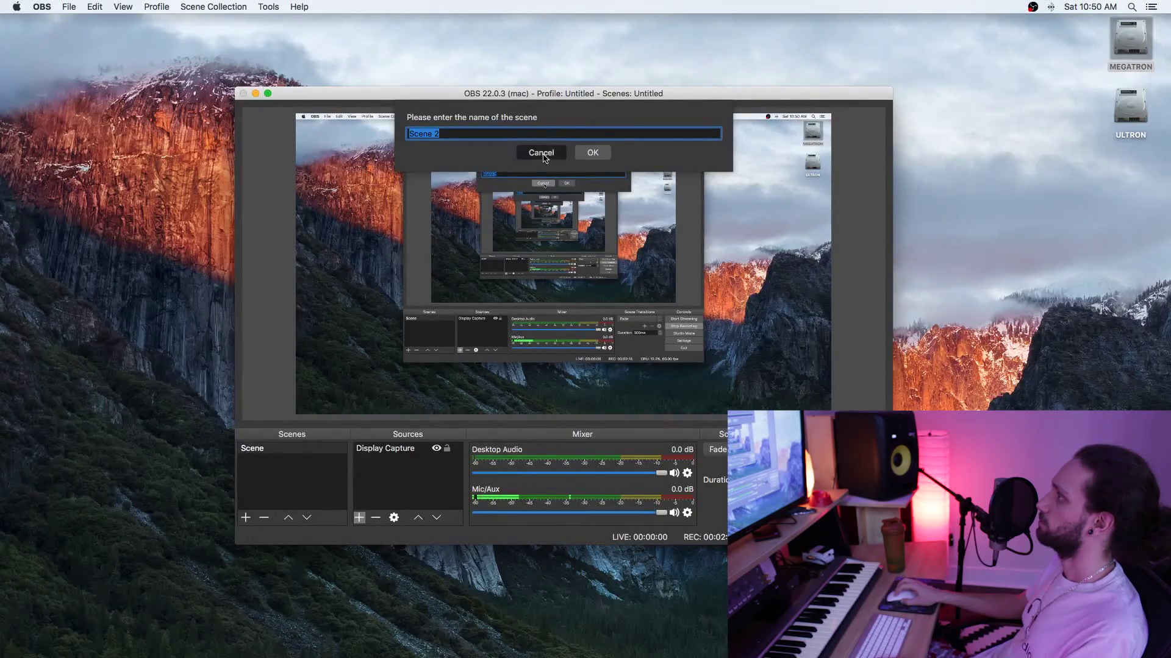
{"action": "left_click", "coordinate": [359, 518]}
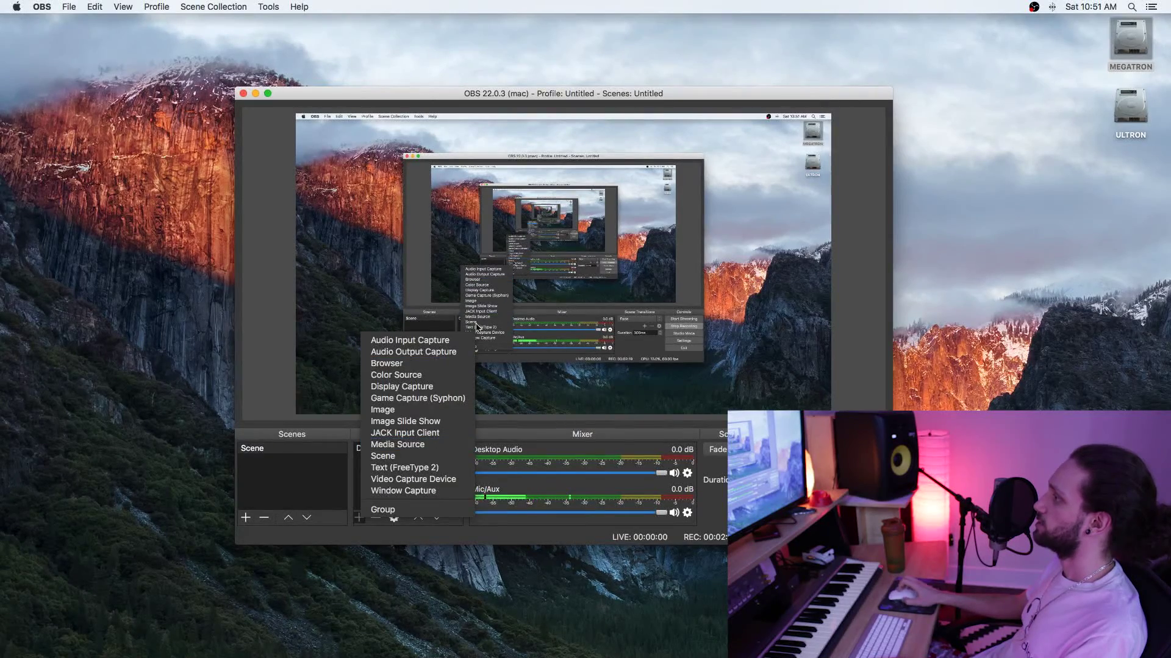
{"action": "left_click", "coordinate": [412, 388]}
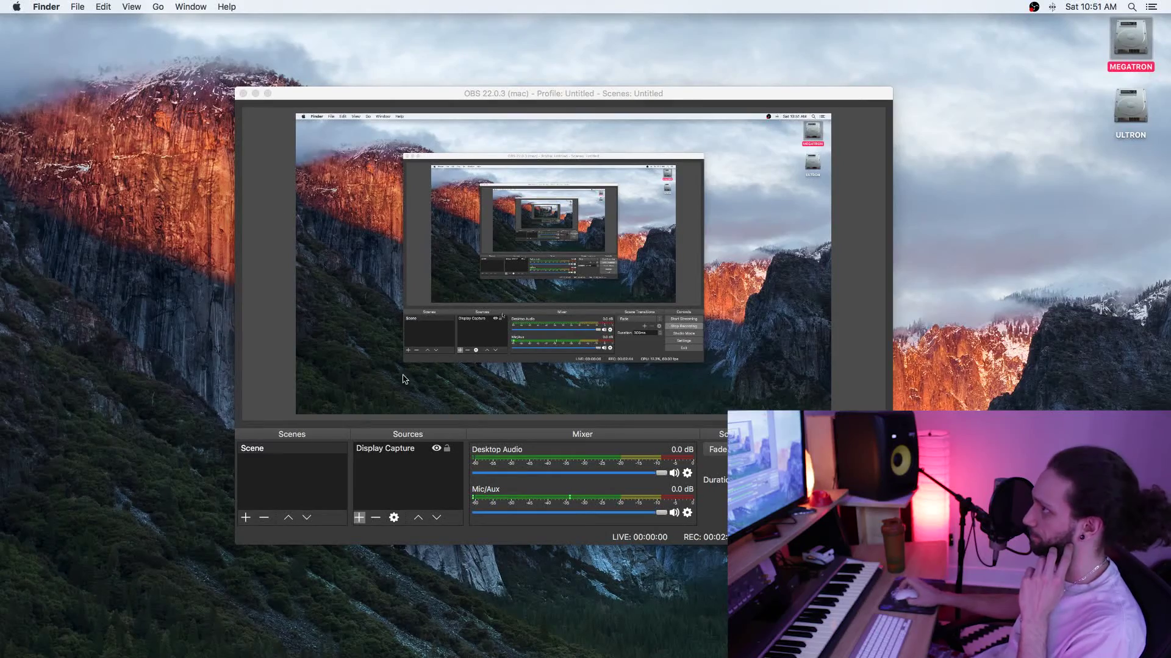
Open the OBS settings and review the audio, video and output options, including those for recording.
{"action": "left_click", "coordinate": [344, 105]}
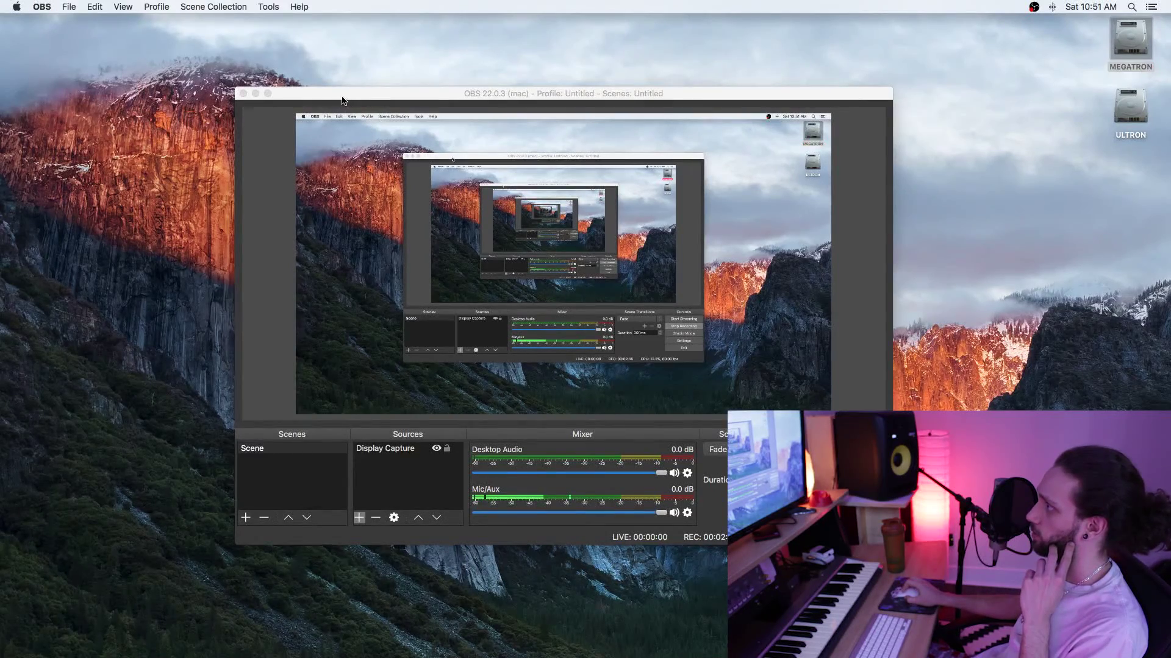
{"action": "left_click", "coordinate": [42, 6]}
{"action": "left_click", "coordinate": [72, 23]}
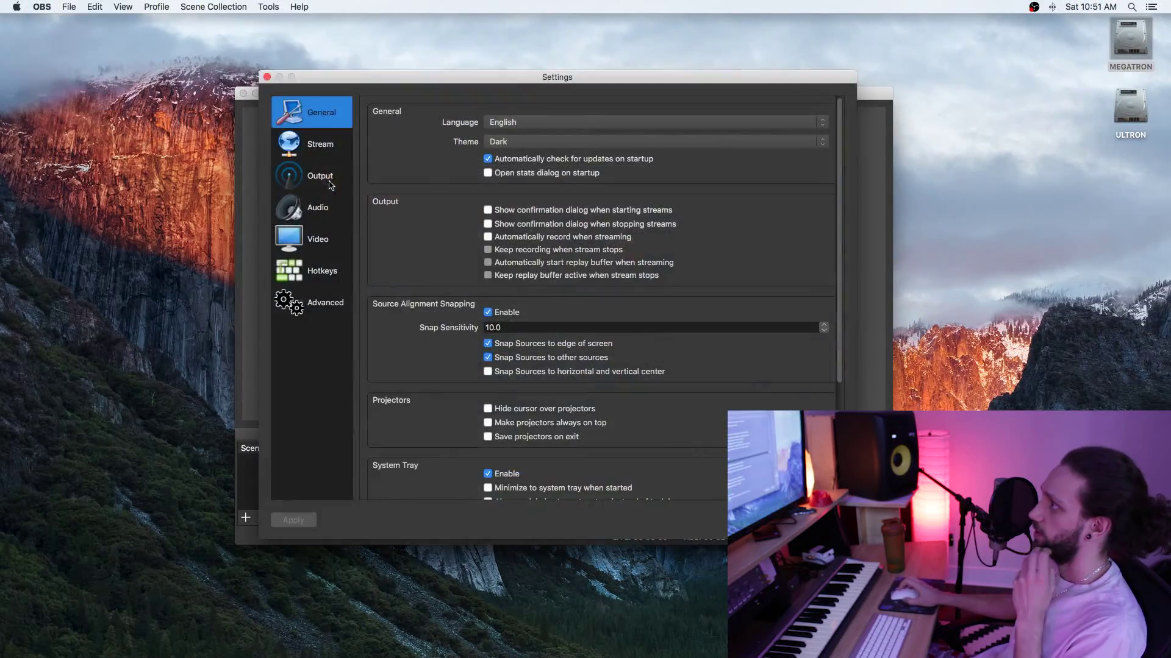
{"action": "left_click", "coordinate": [318, 179]}
{"action": "left_click", "coordinate": [317, 208]}
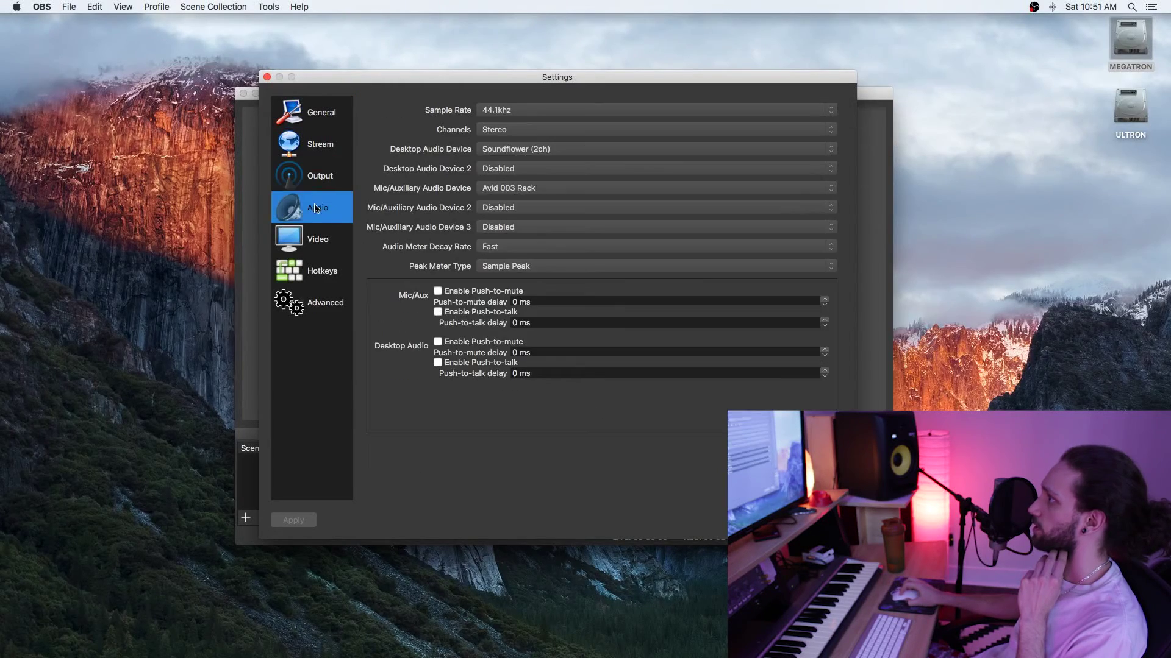
{"action": "left_click", "coordinate": [318, 240]}
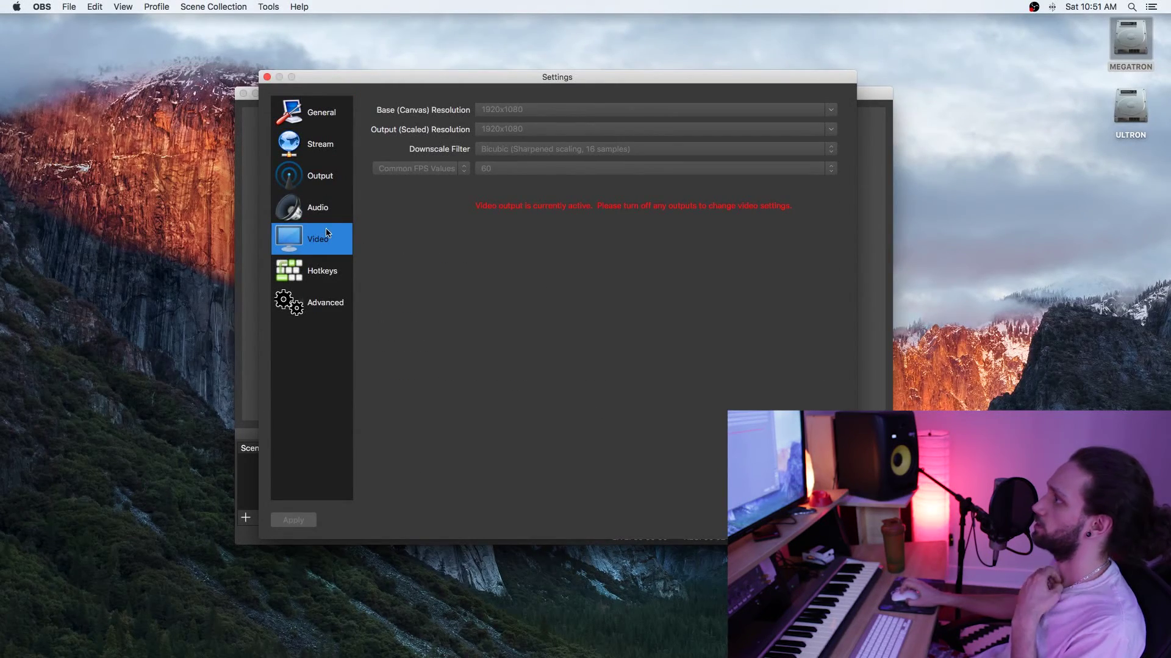
{"action": "left_click", "coordinate": [323, 184]}
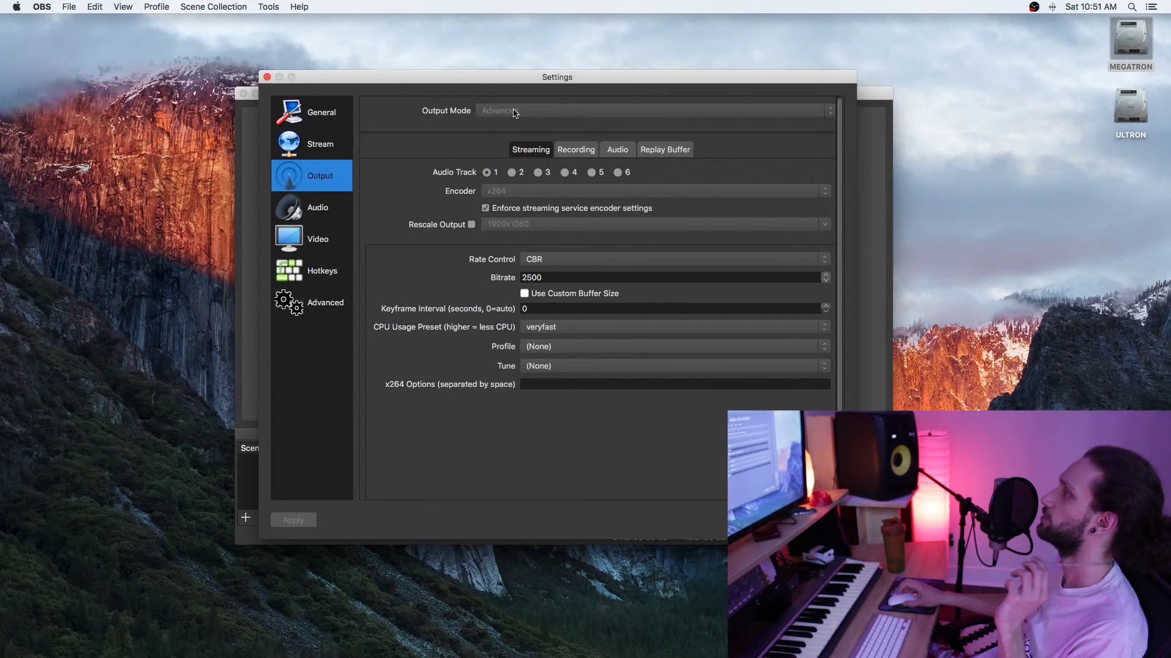
{"action": "left_click", "coordinate": [576, 150]}
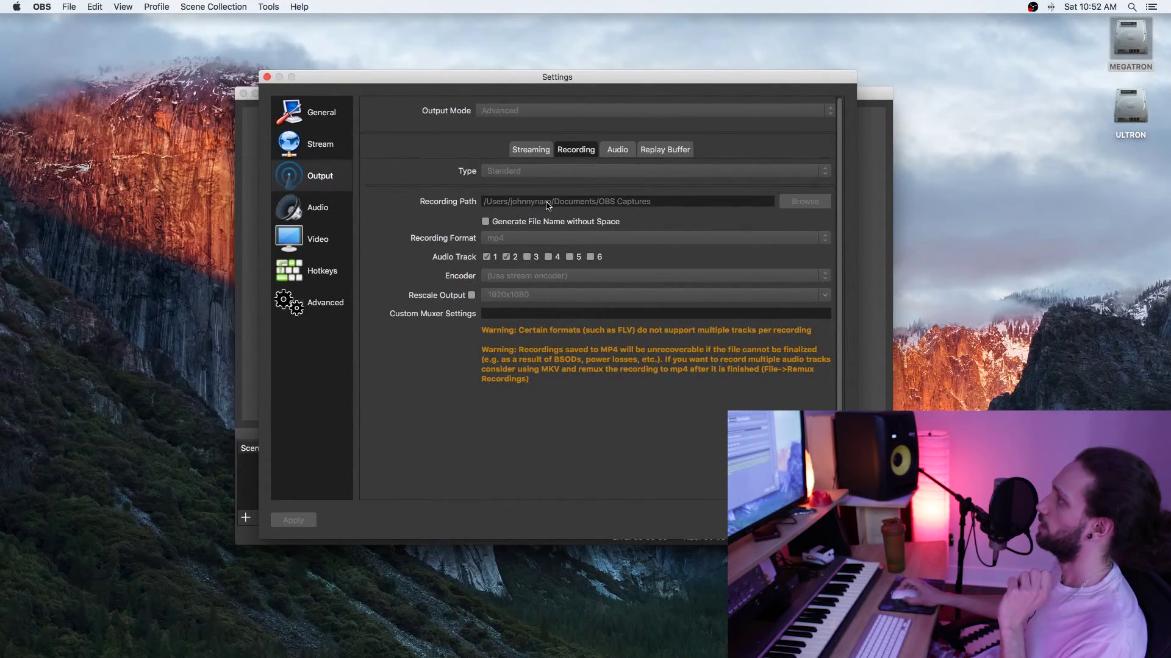
Review the audio bitrate settings of all six output tracks.
{"action": "left_click", "coordinate": [617, 151]}
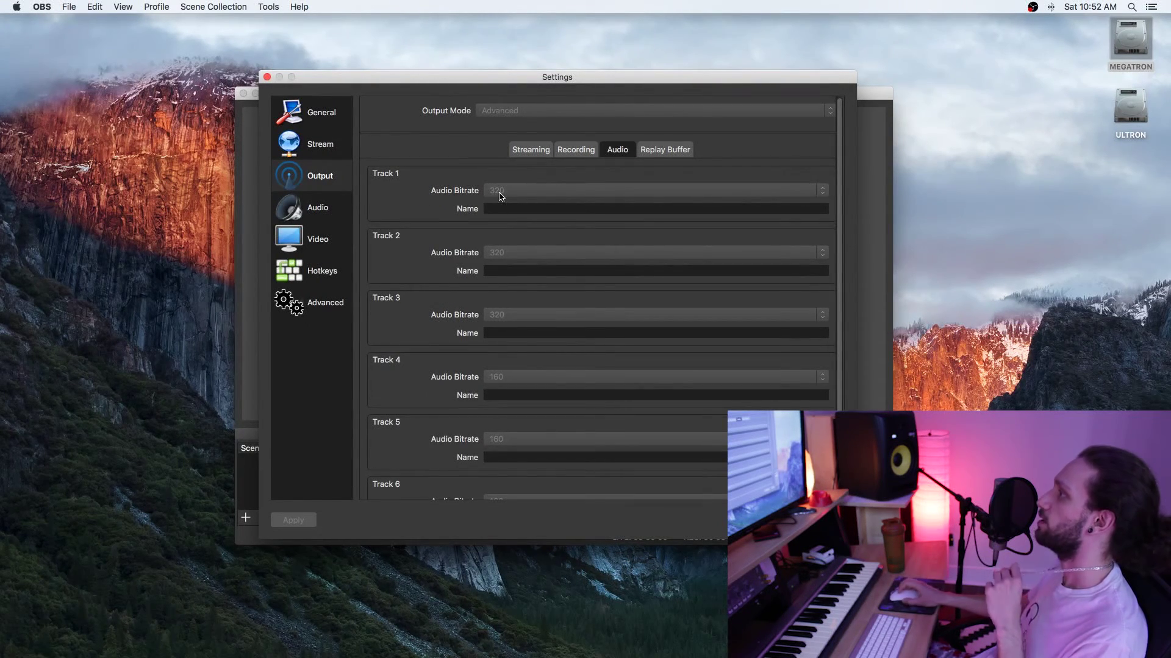
{"action": "scroll", "coordinate": [840, 196], "scroll_direction": "down", "scroll_amount": 3}
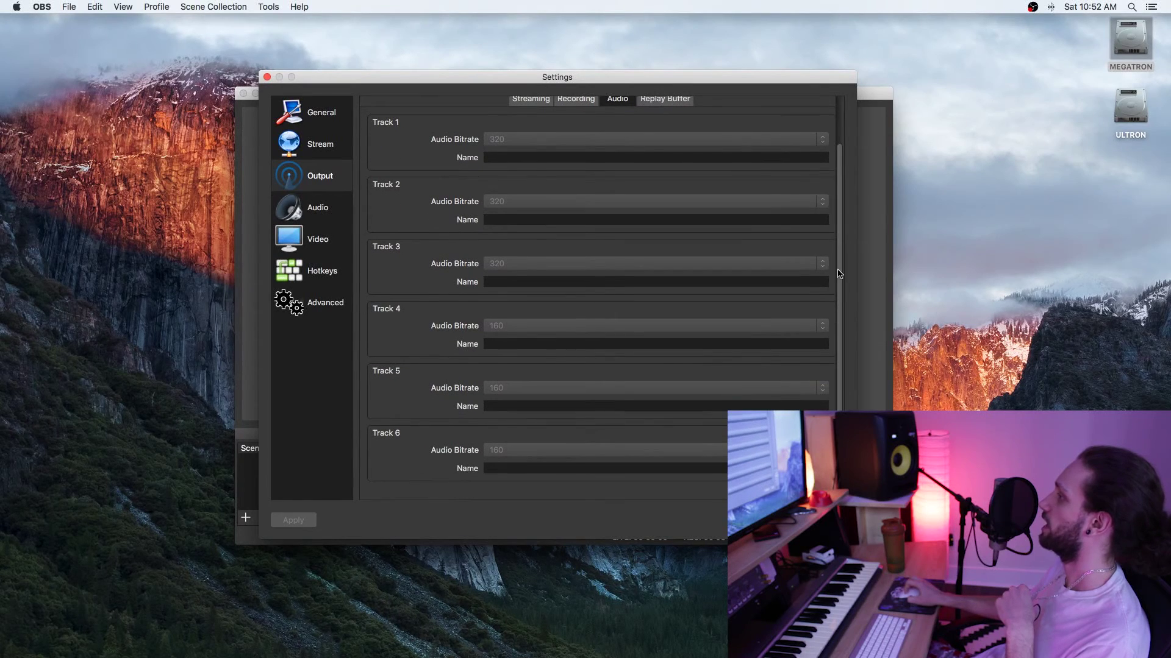
{"action": "scroll", "coordinate": [844, 214], "scroll_direction": "up", "scroll_amount": 3}
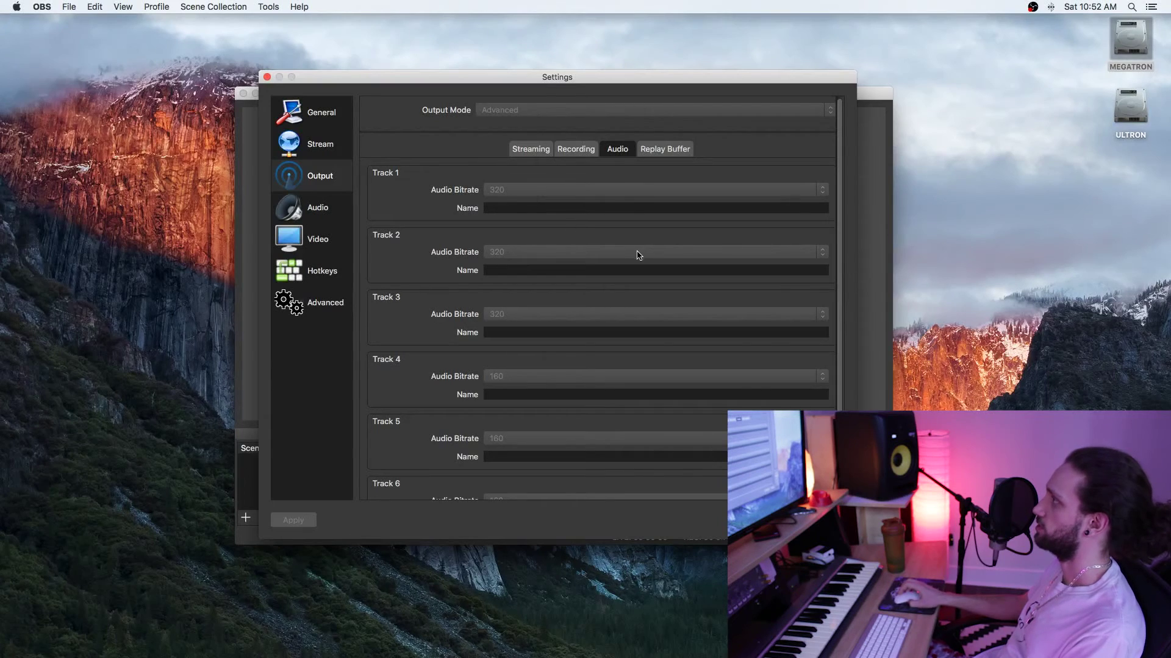
Review the audio devices, including the choices for Mic/Auxiliary Audio Device, and the video resolution and FPS settings, and close the settings.
{"action": "left_click", "coordinate": [317, 210]}
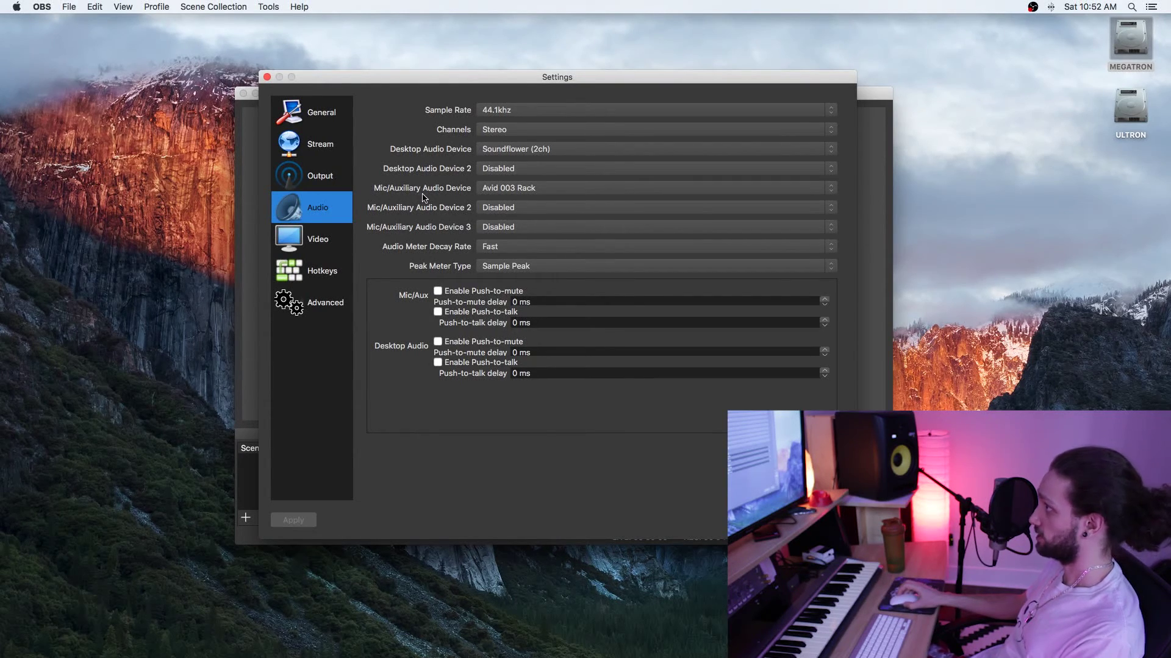
{"action": "left_click", "coordinate": [506, 191]}
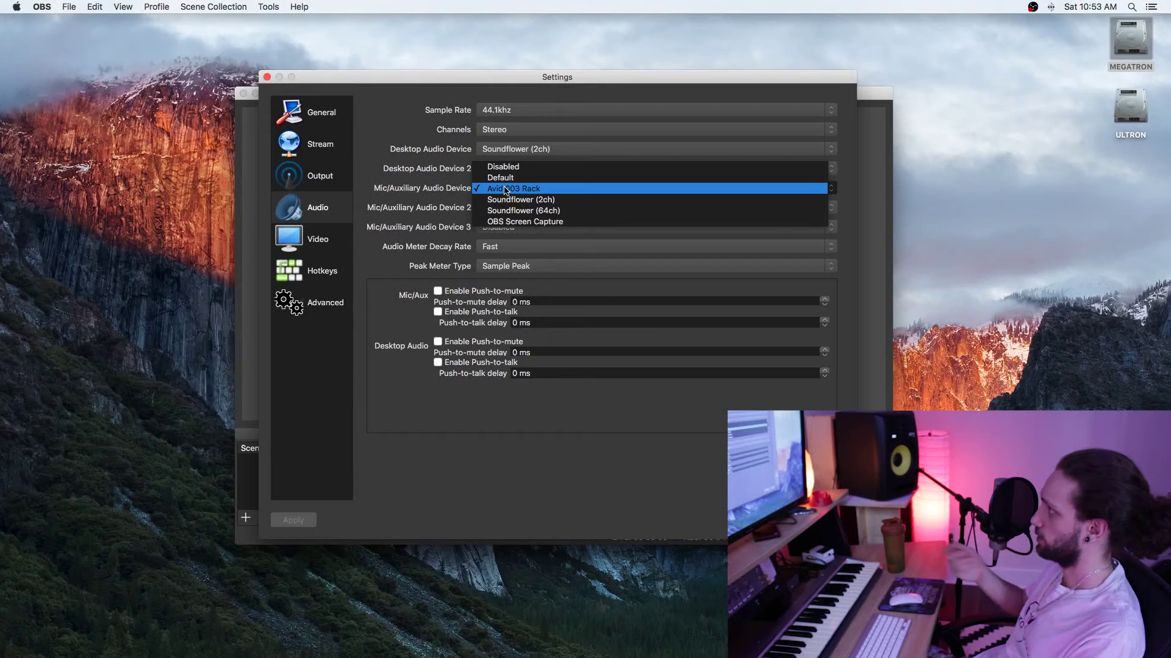
{"action": "left_click", "coordinate": [365, 168]}
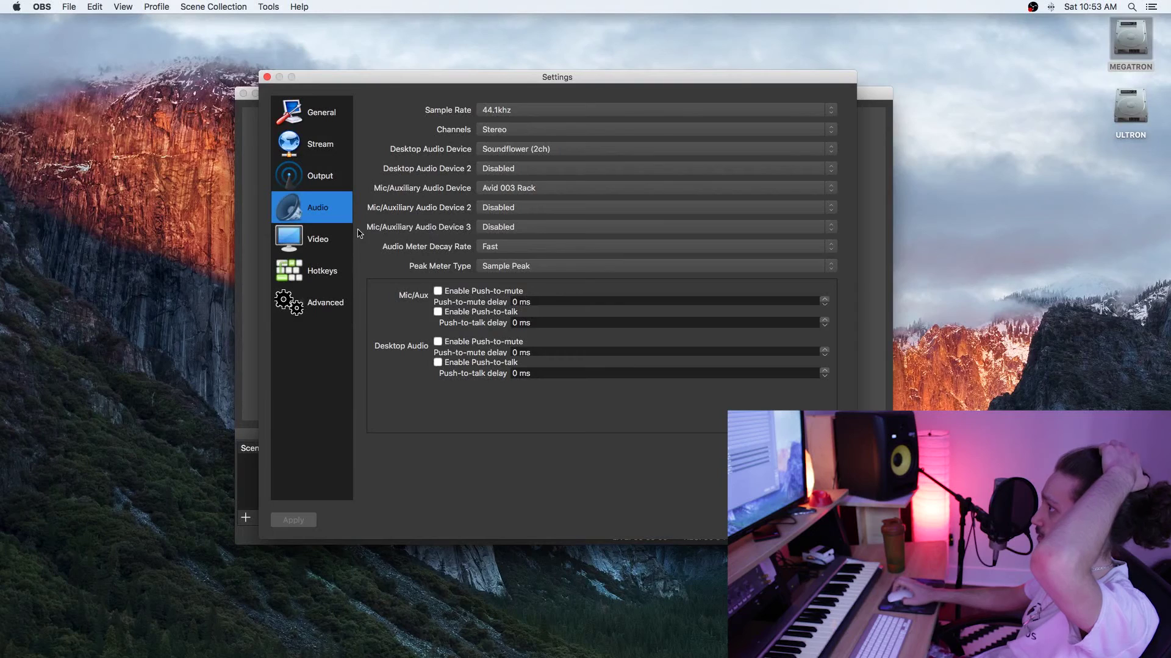
{"action": "left_click", "coordinate": [317, 238]}
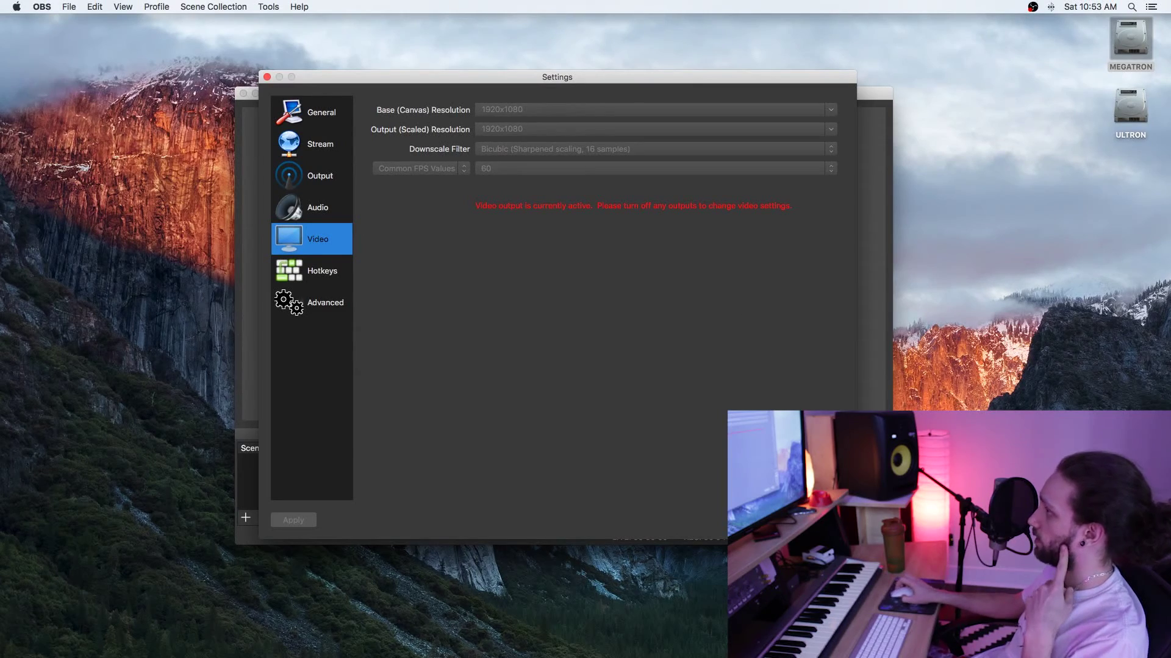
{"action": "key", "text": "Escape"}
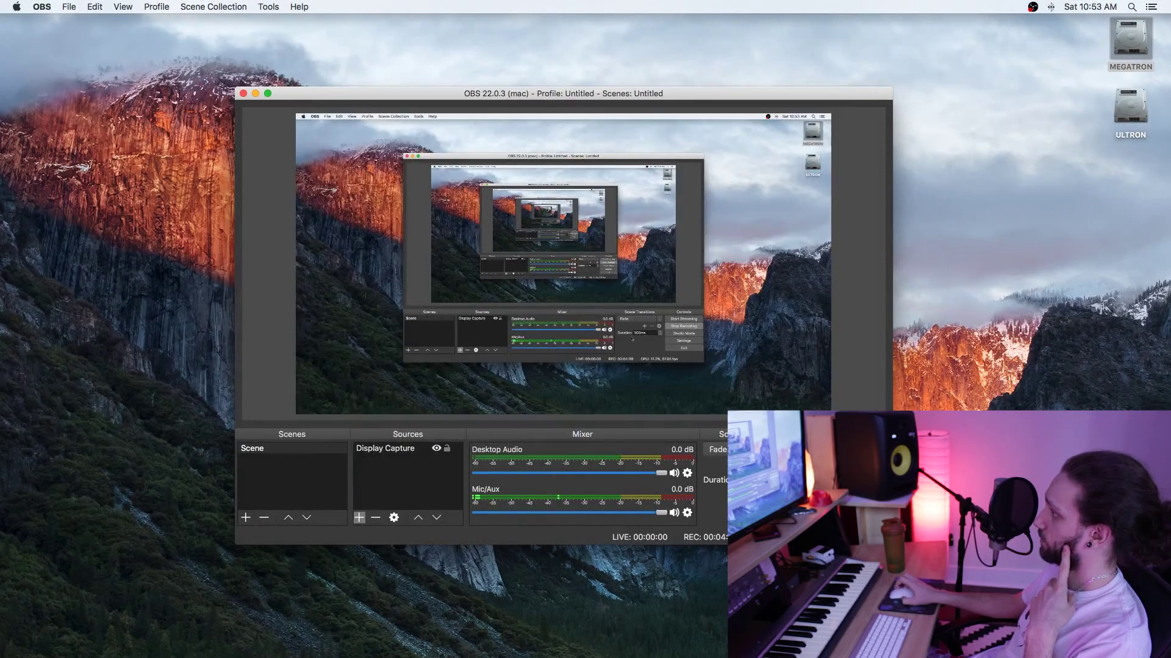
Examine the mono downmix and track assignments of Desktop Audio and Mic/Aux in the Advanced Audio Properties, and close them.
{"action": "right_click", "coordinate": [529, 488]}
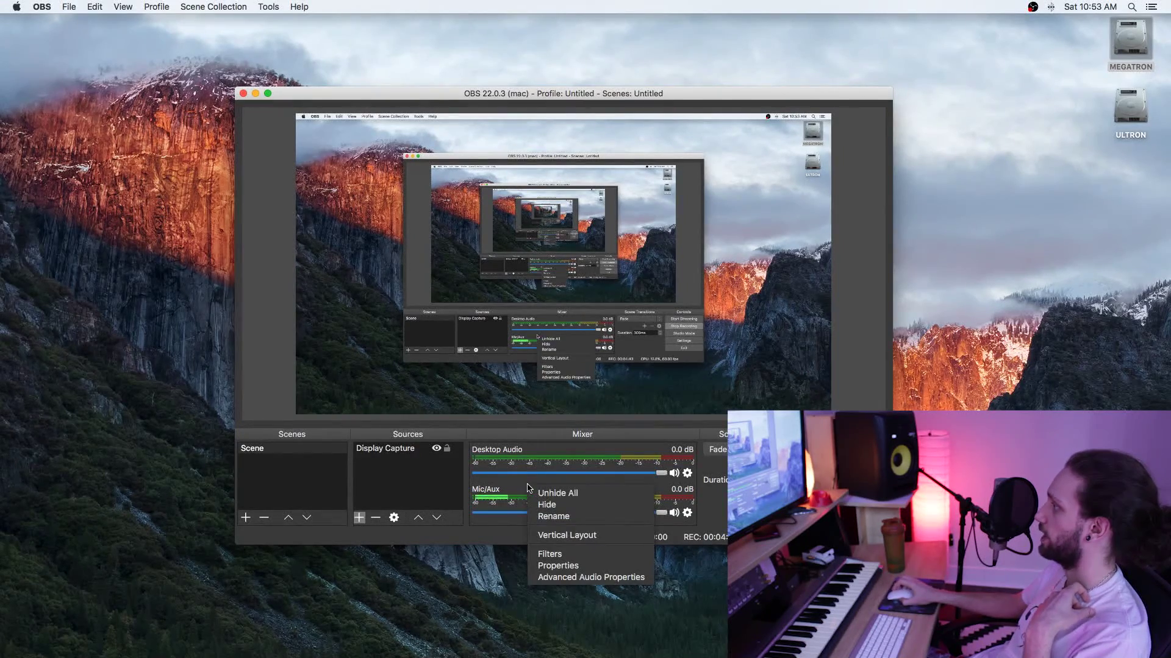
{"action": "left_click", "coordinate": [594, 578]}
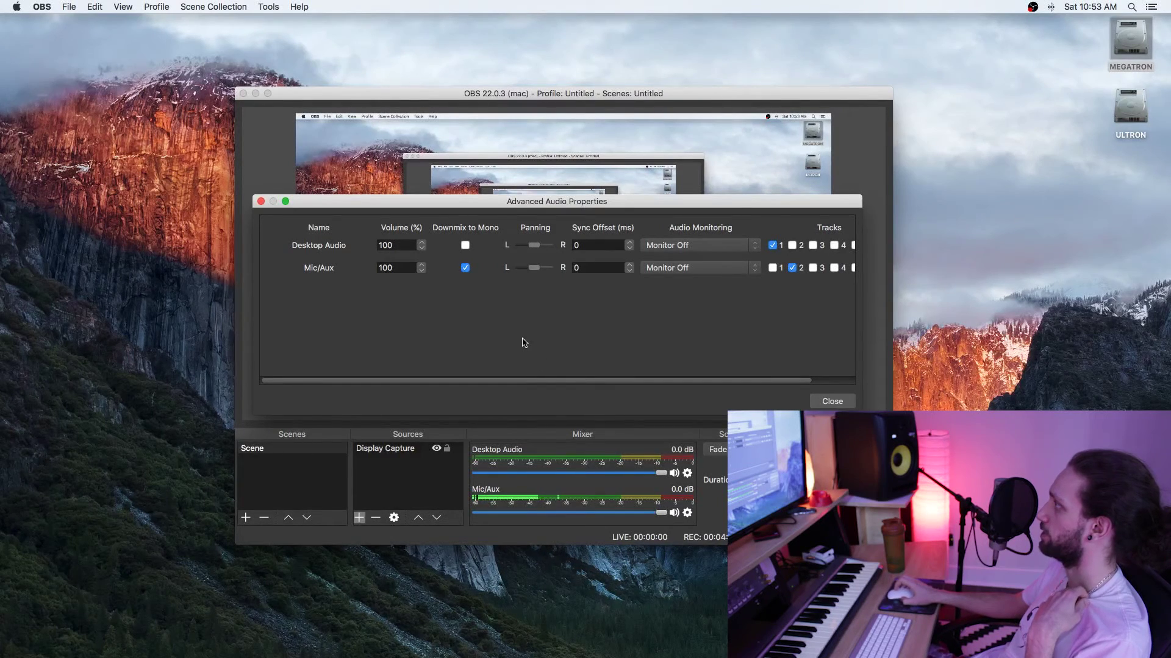
{"action": "mouse_move", "coordinate": [522, 384]}
{"action": "left_mouse_down"}
{"action": "mouse_move", "coordinate": [561, 386]}
{"action": "mouse_move", "coordinate": [535, 390]}
{"action": "left_mouse_up"}
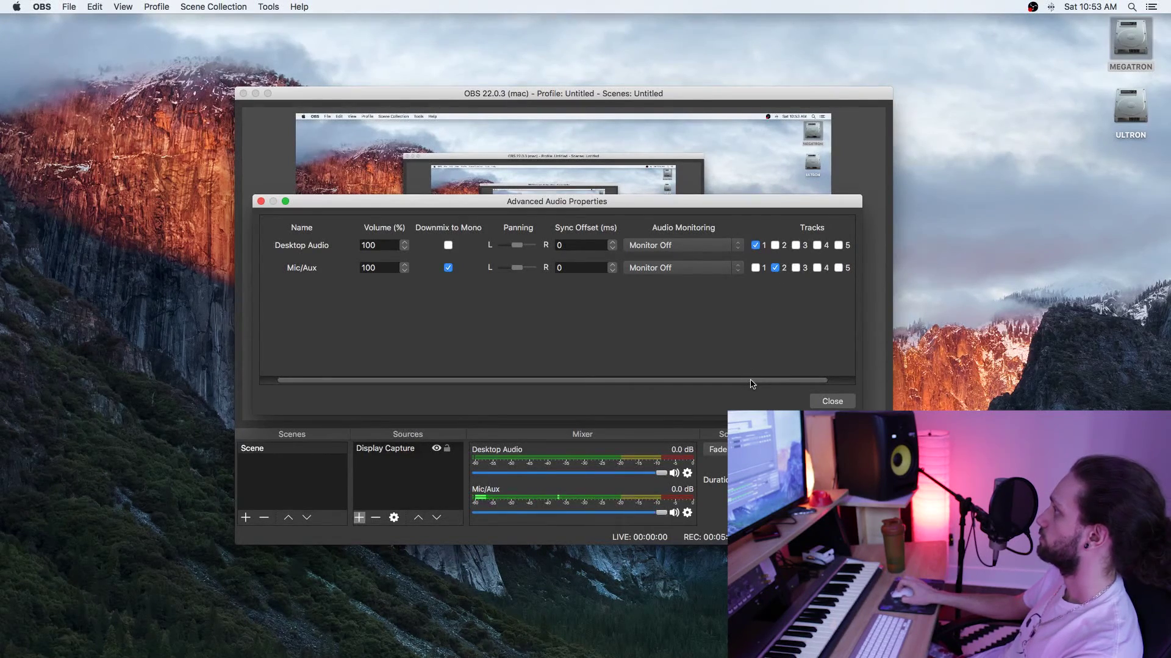
{"action": "left_click_drag", "start_coordinate": [752, 383], "coordinate": [777, 384]}
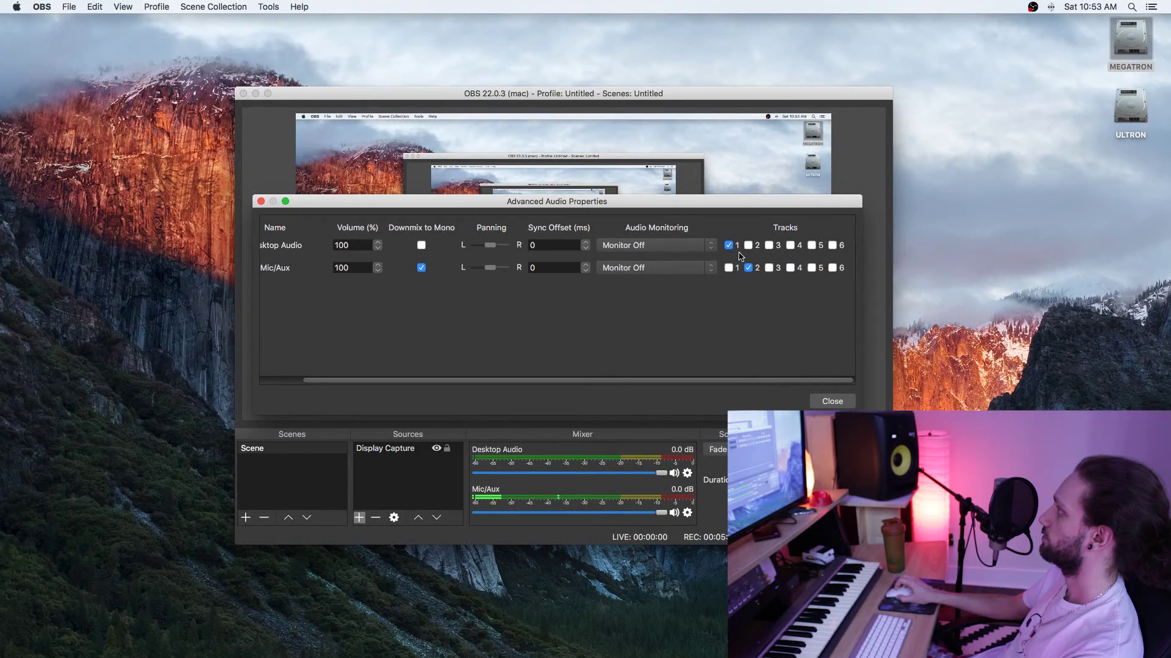
{"action": "left_click_drag", "start_coordinate": [701, 381], "coordinate": [584, 383]}
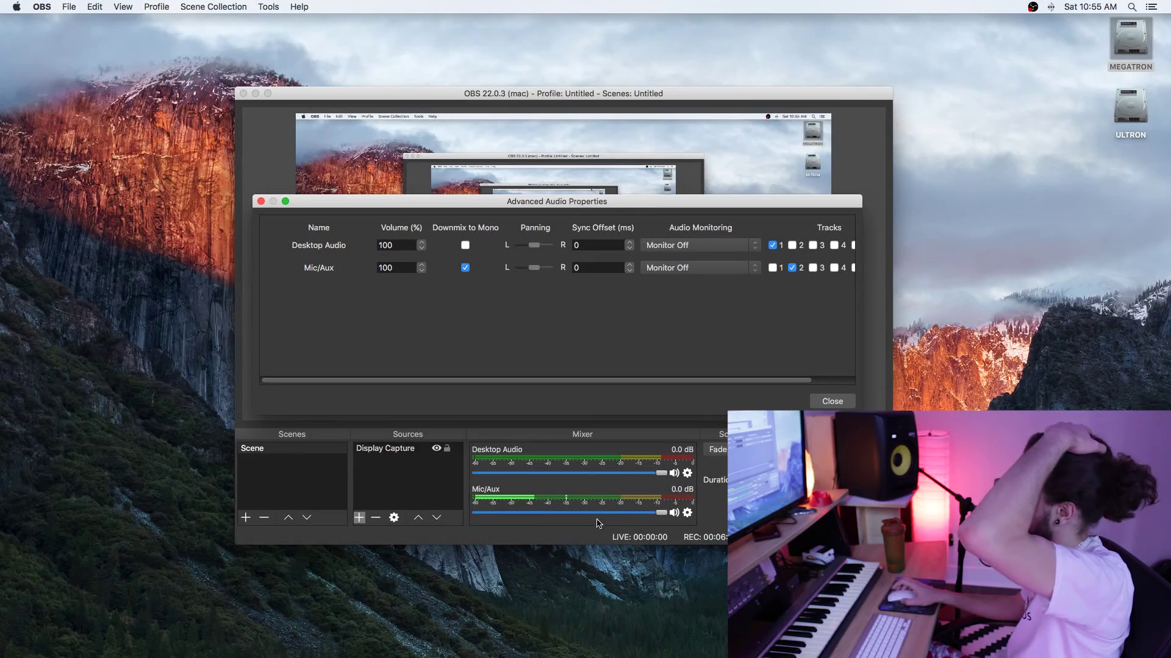
{"action": "left_click", "coordinate": [832, 401]}
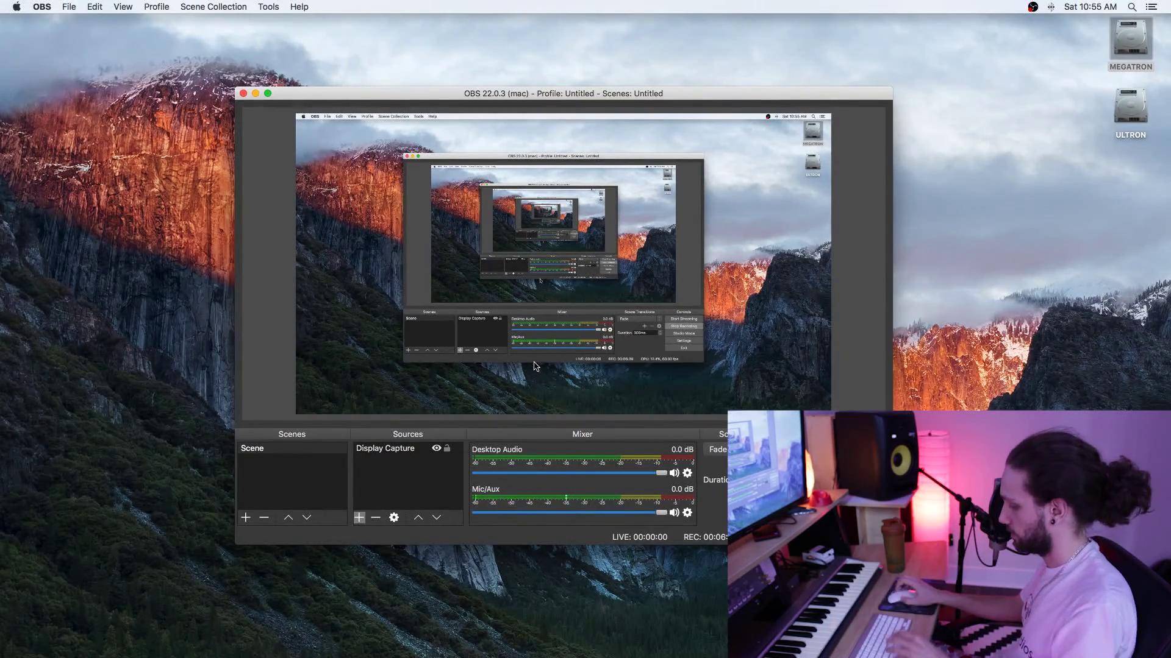
{"action": "left_click", "coordinate": [1090, 371]}
{"action": "key", "text": "super+n"}
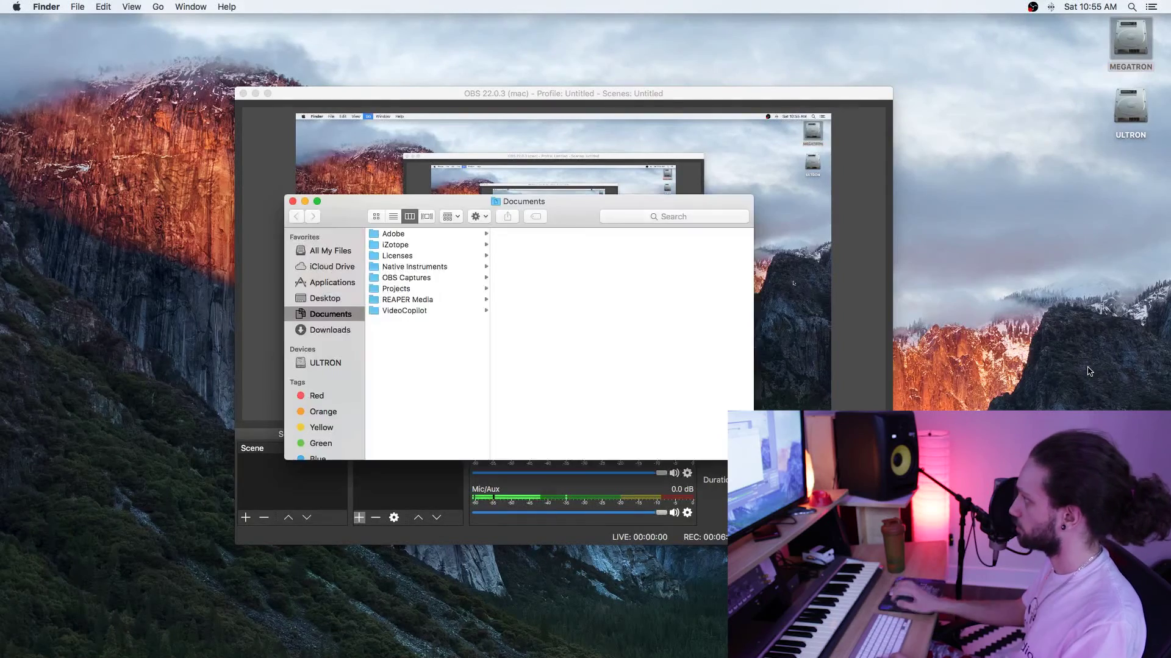
{"action": "left_click", "coordinate": [419, 279]}
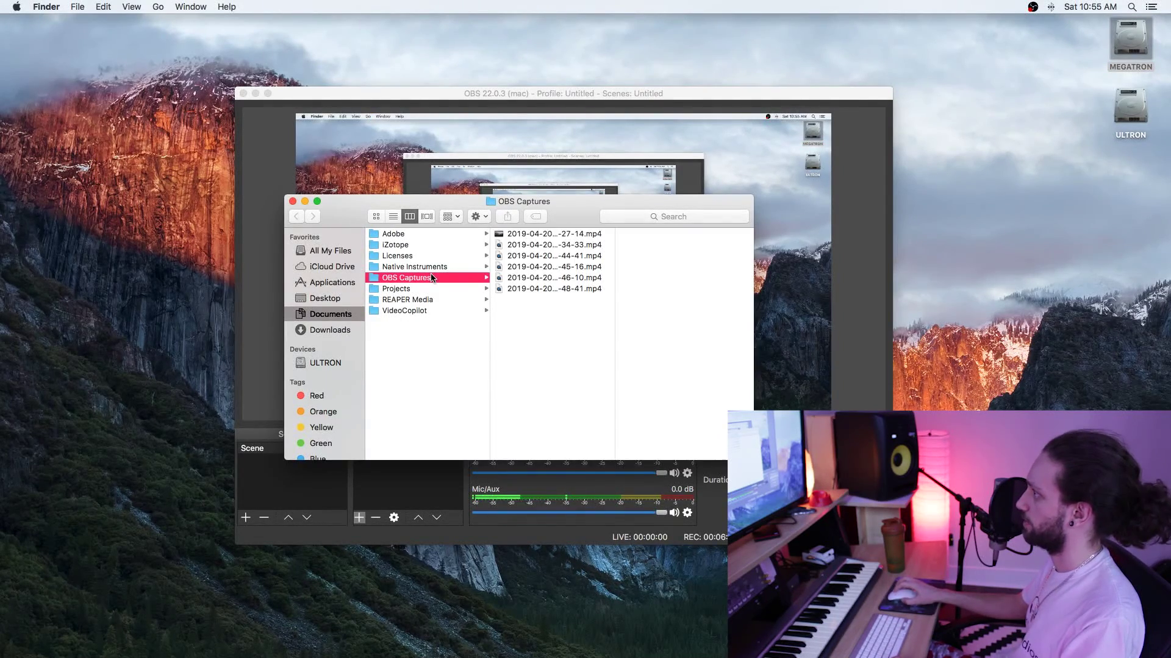
{"action": "left_click", "coordinate": [568, 290]}
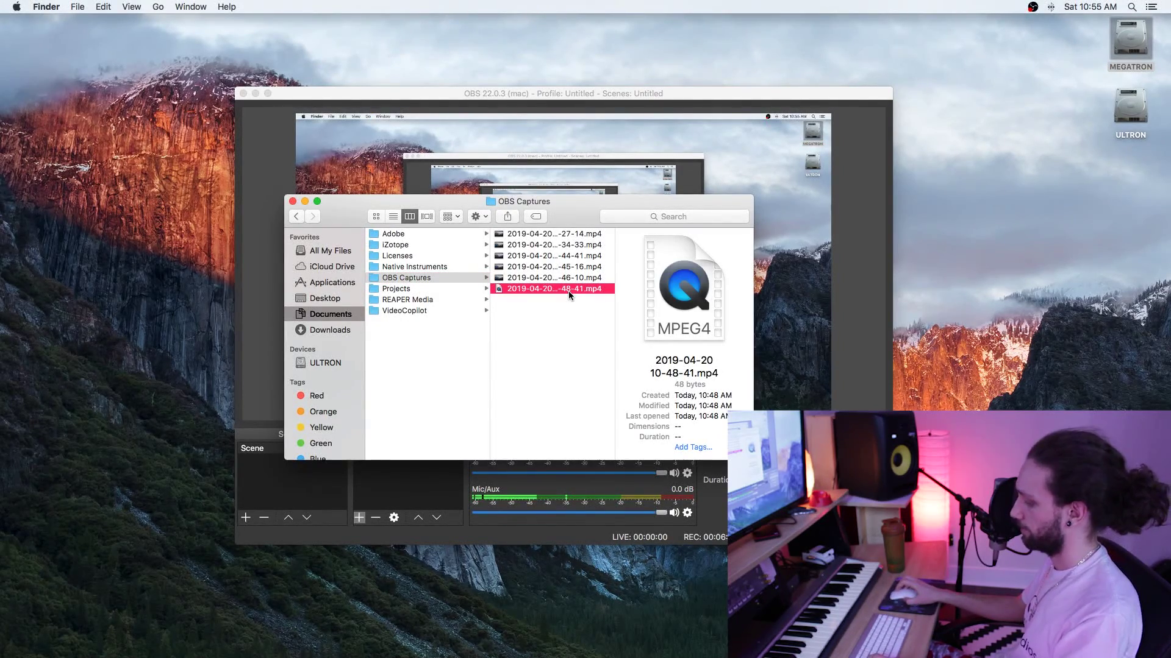
{"action": "key", "text": "super+w"}
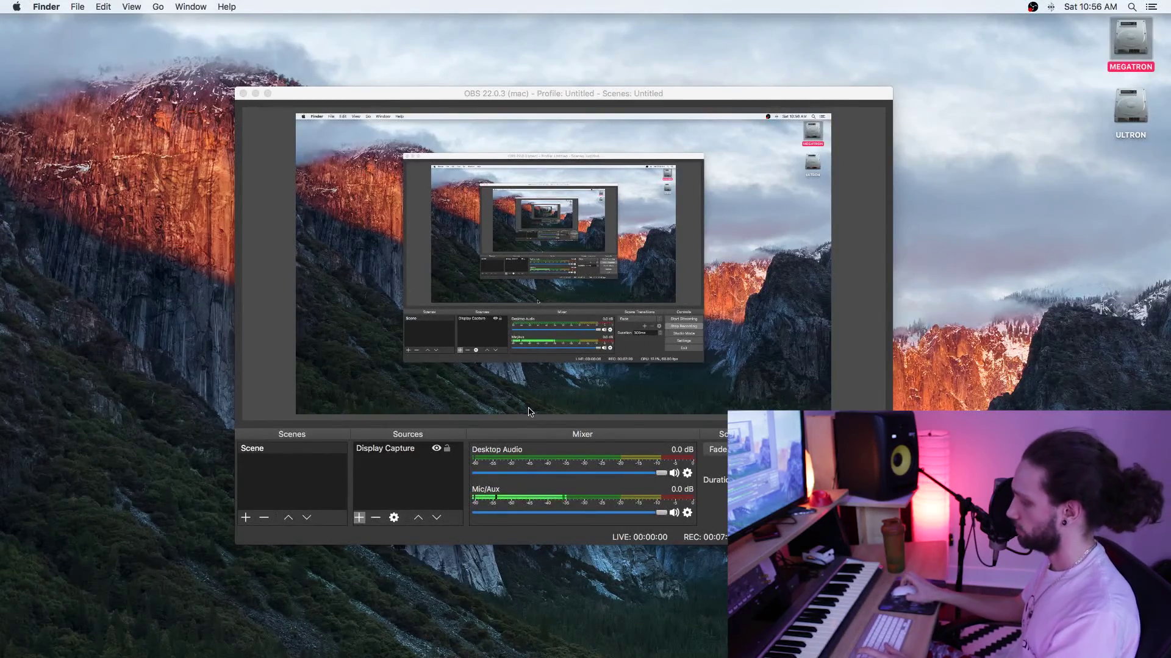
Move the OBS window onto REAPER's desktop space and bring REAPER to the front.
{"action": "key", "text": "ctrl+Up"}
{"action": "left_click_drag", "start_coordinate": [601, 132], "coordinate": [454, 43]}
{"action": "left_click", "coordinate": [454, 42]}
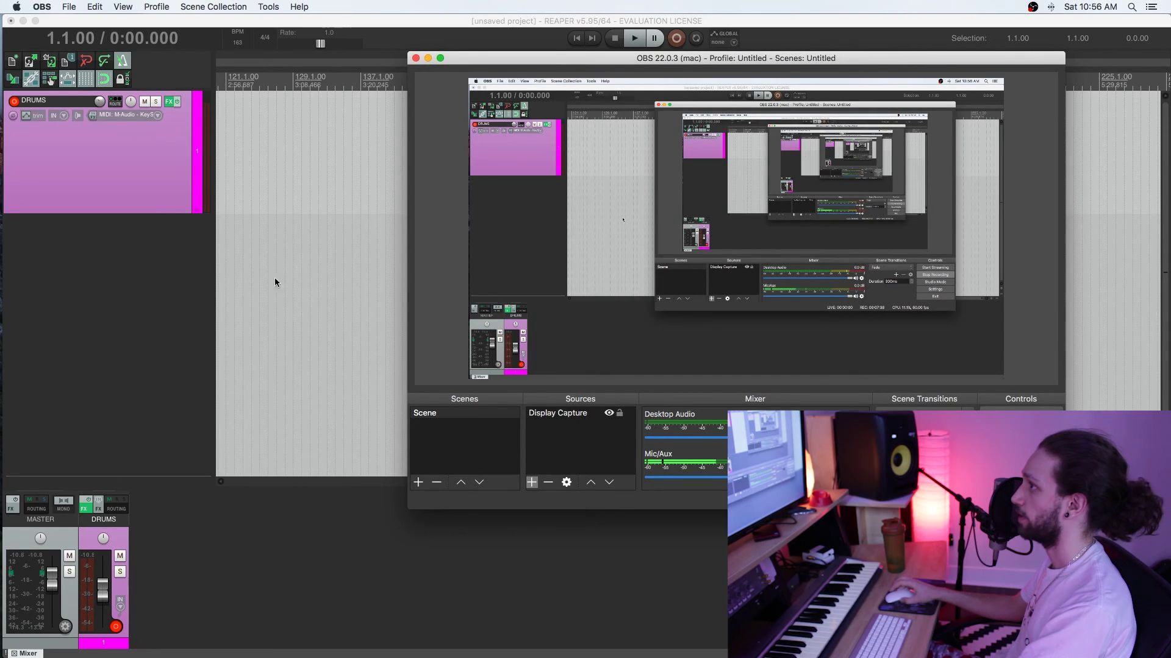
{"action": "left_click", "coordinate": [59, 32]}
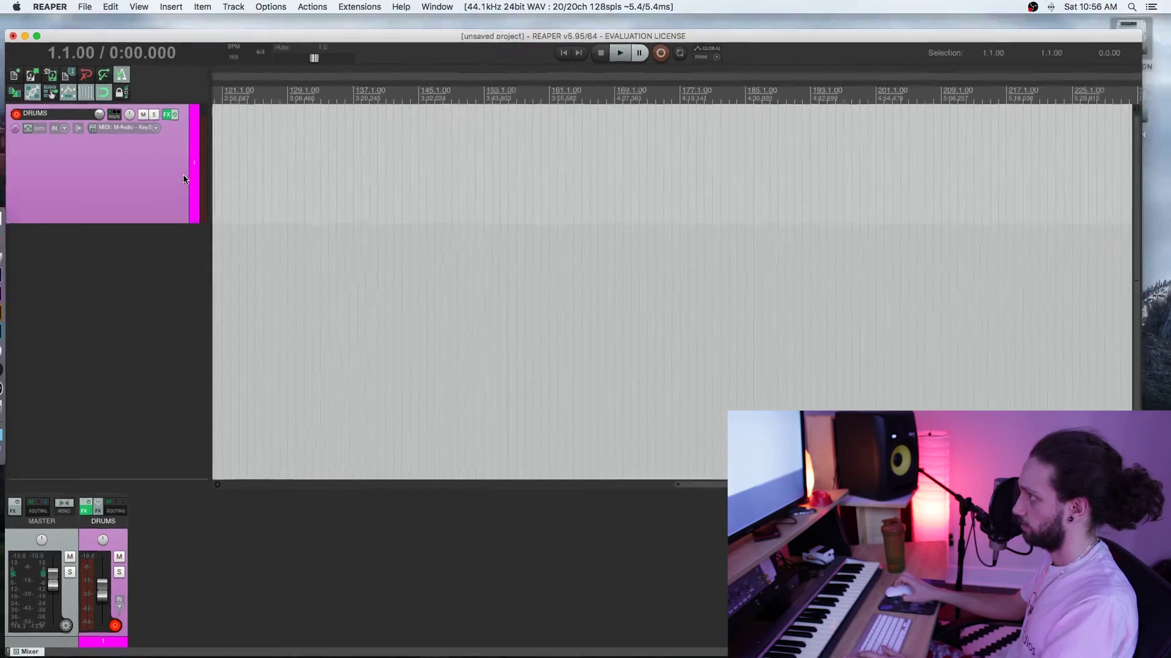
Switch back to OBS, move its window to the empty desktop space, and reposition it to show more of the mixer.
{"action": "key", "text": "ctrl+Up"}
{"action": "left_click", "coordinate": [915, 183]}
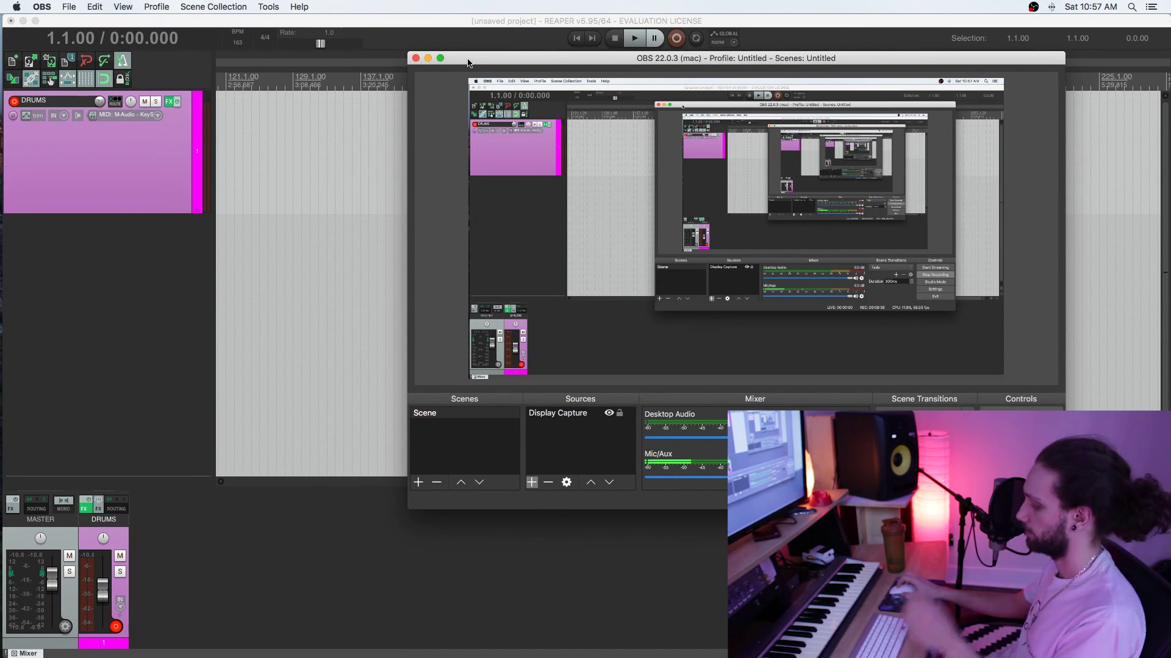
{"action": "key", "text": "ctrl+Up"}
{"action": "left_click_drag", "start_coordinate": [876, 167], "coordinate": [687, 51]}
{"action": "left_click", "coordinate": [687, 50]}
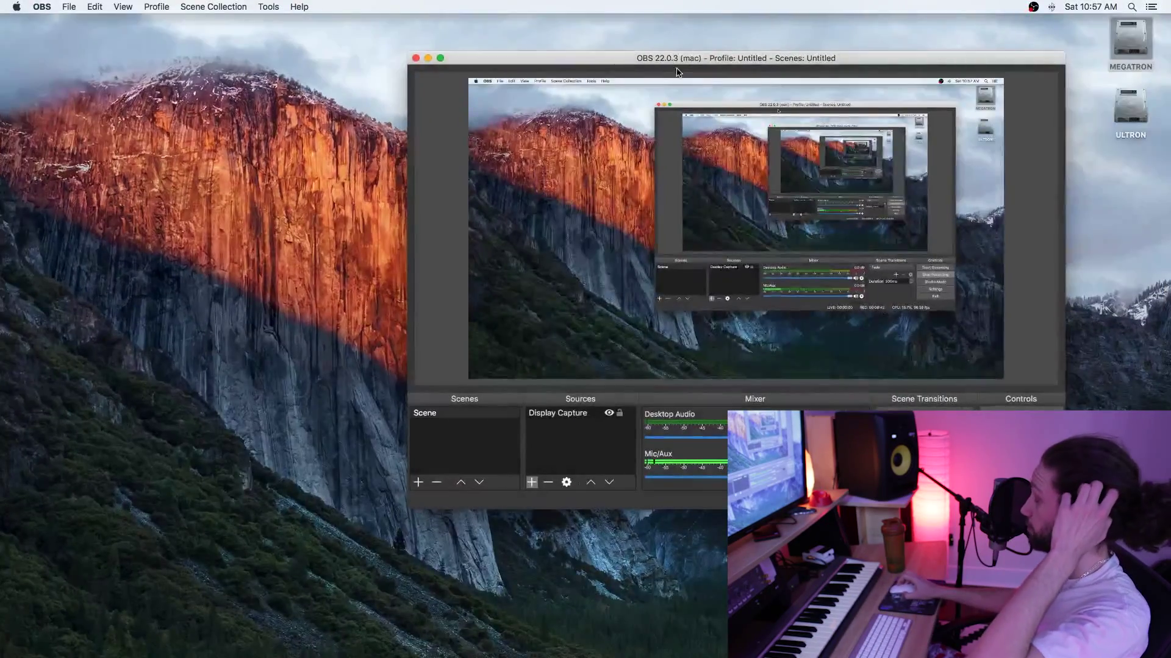
{"action": "left_click_drag", "start_coordinate": [595, 54], "coordinate": [381, 62]}
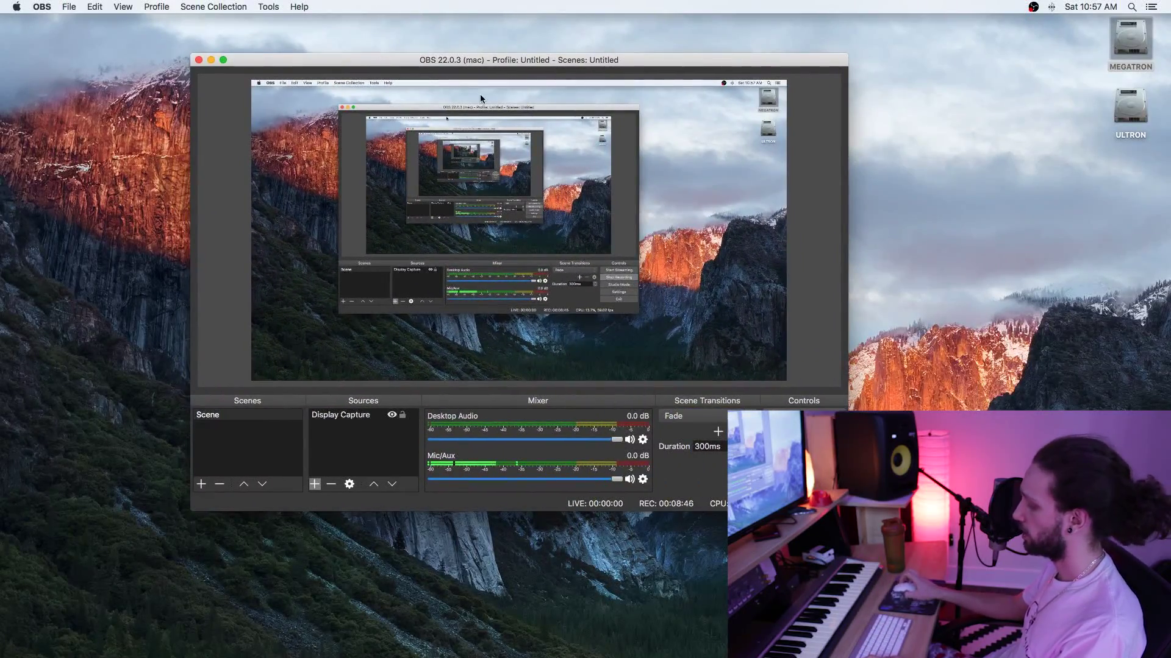